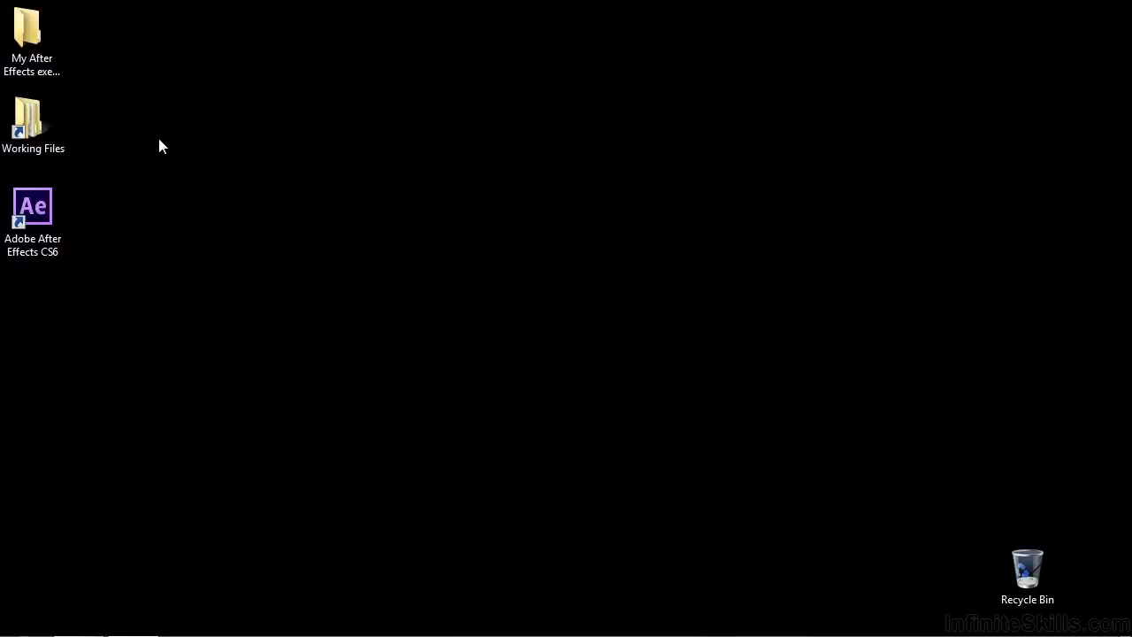
- Open 0501-properties.aep from Working Files > After Effects projects in After Effects CS6
double_click(44, 125)
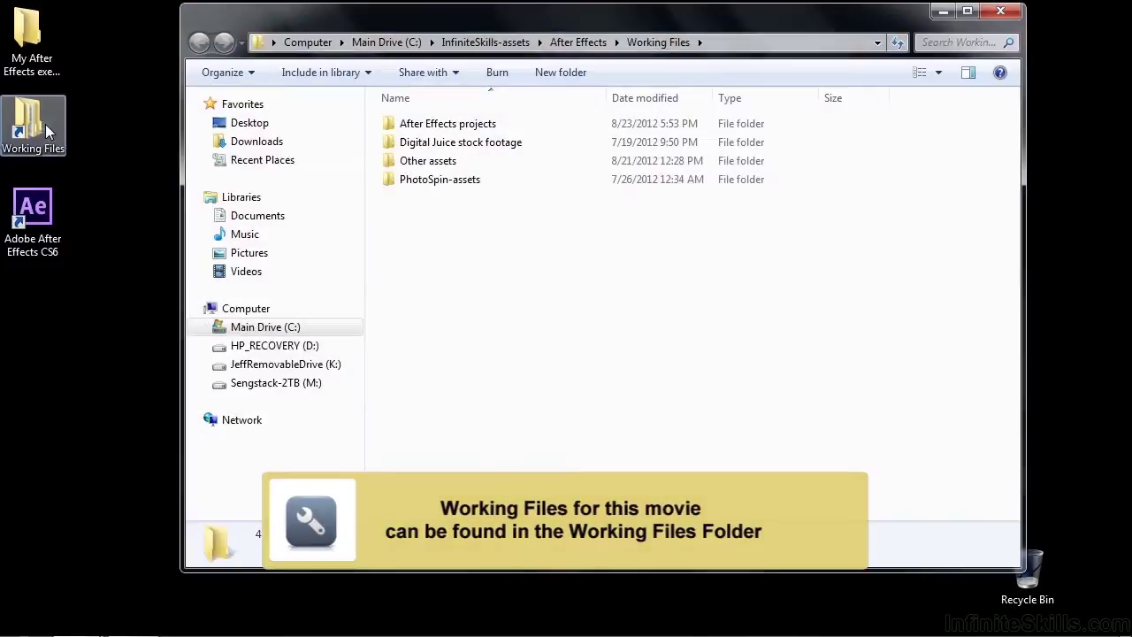
double_click(443, 125)
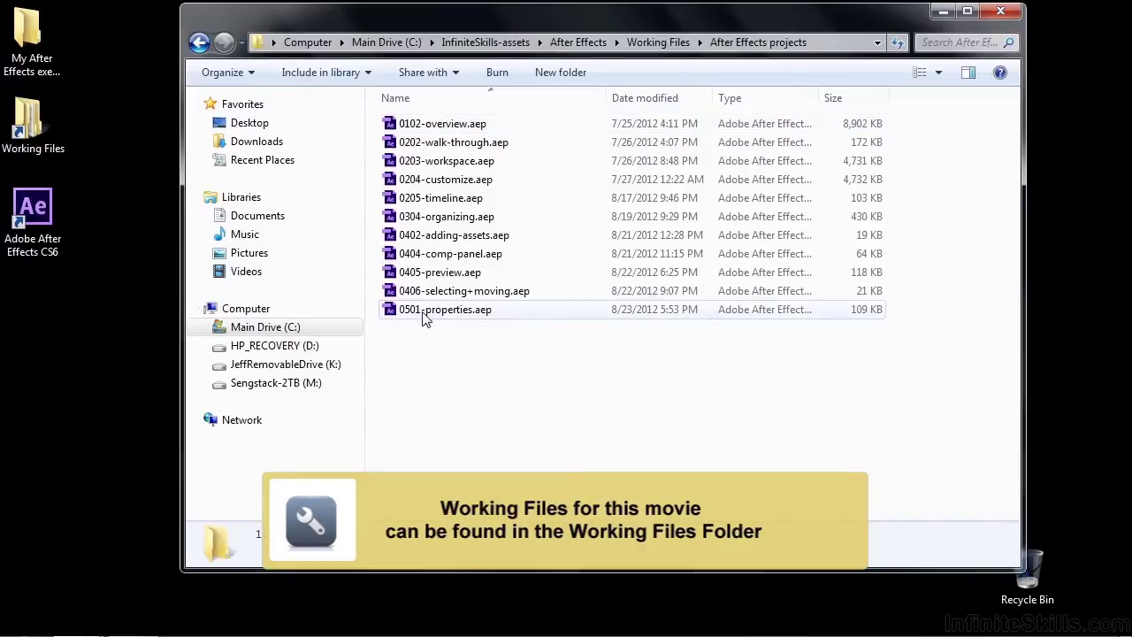
double_click(402, 309)
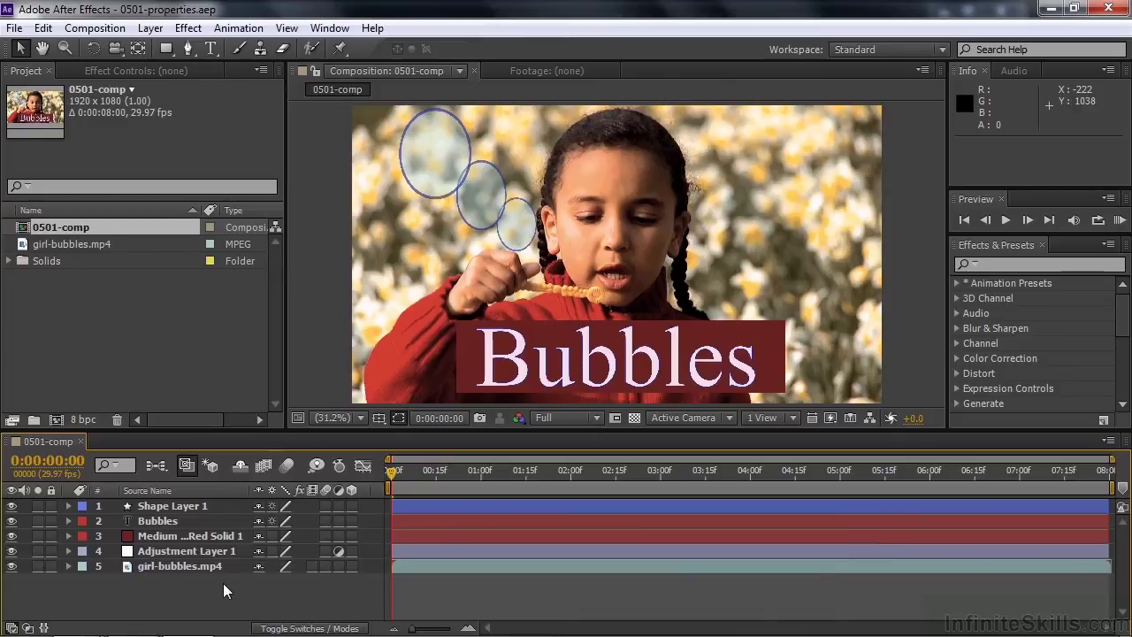
left_click_drag(223, 583, 147, 513)
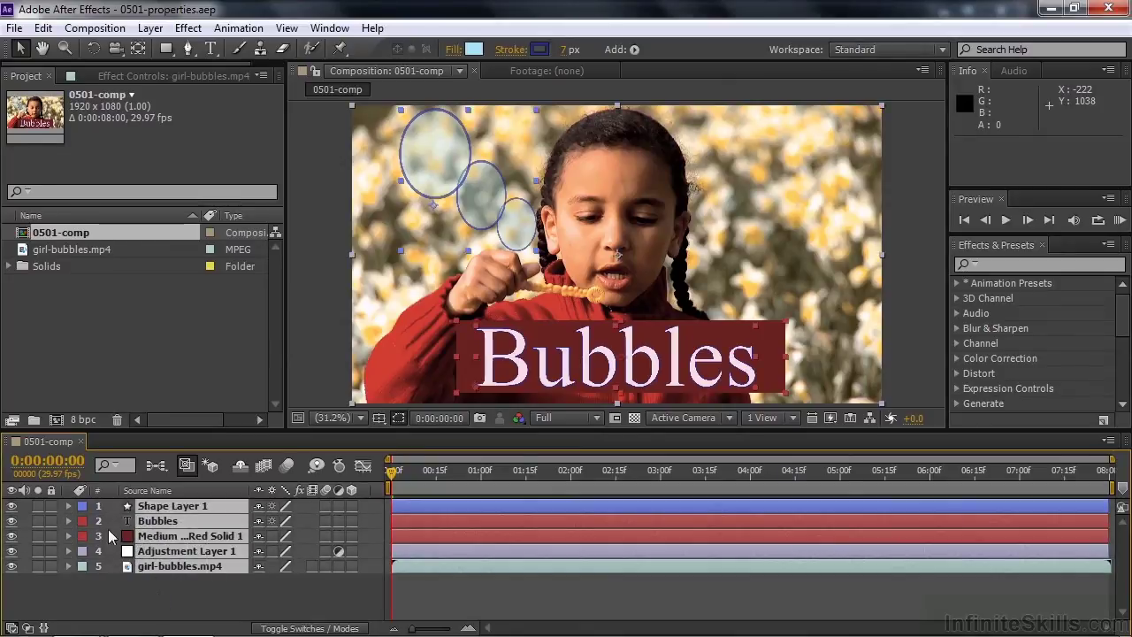
left_click(68, 549)
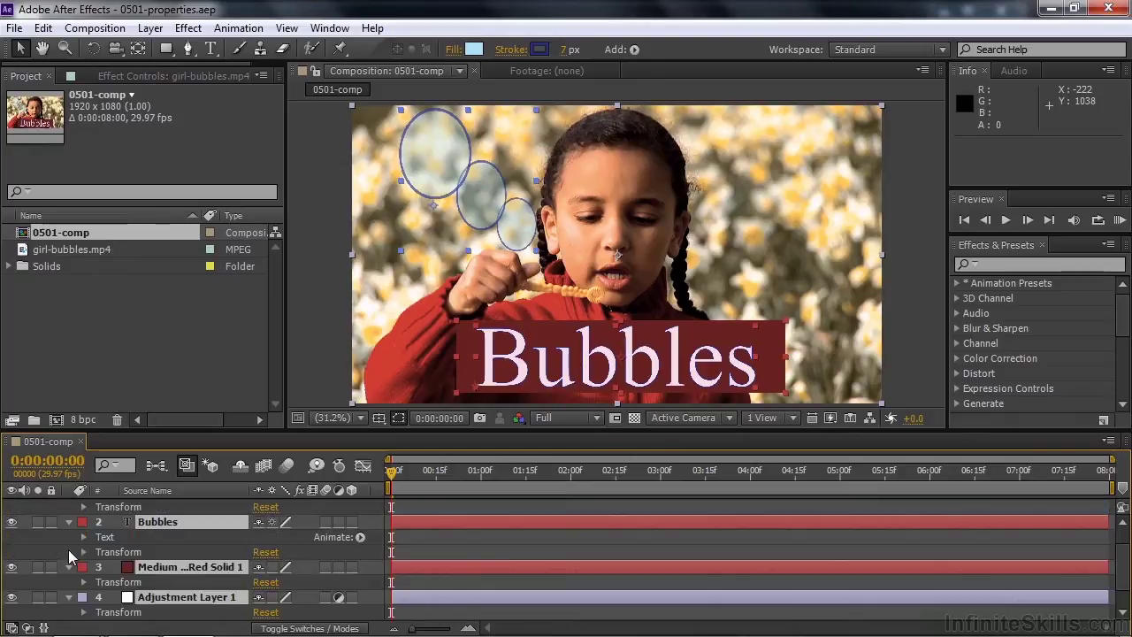
scroll(1129, 549, "up", 2)
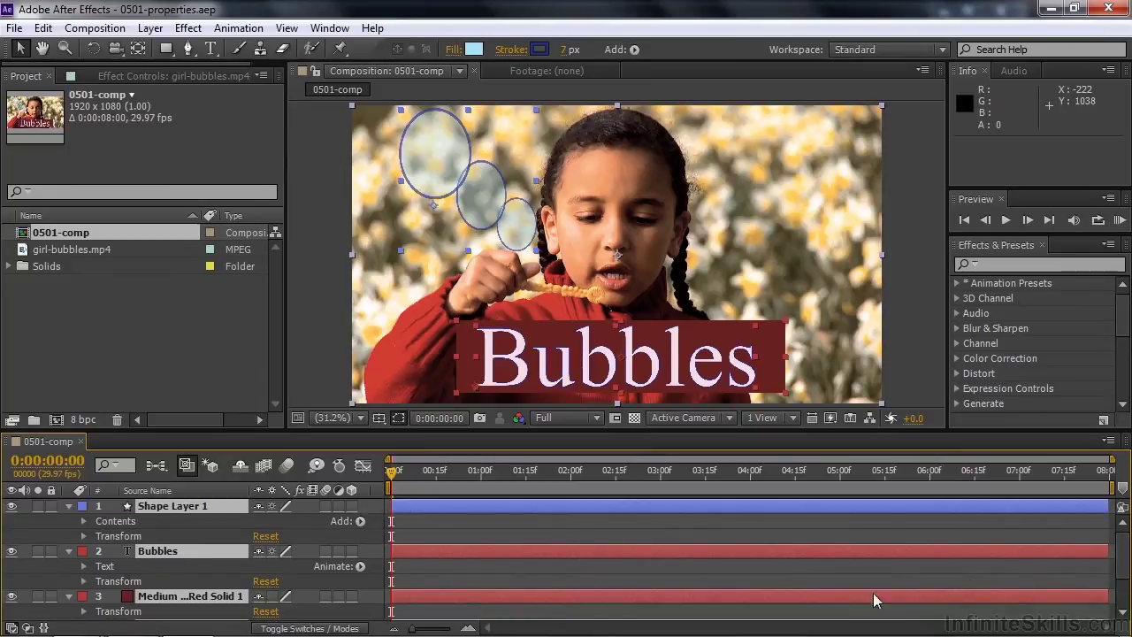
scroll(1123, 566, "down", 2)
scroll(1124, 566, "down", 2)
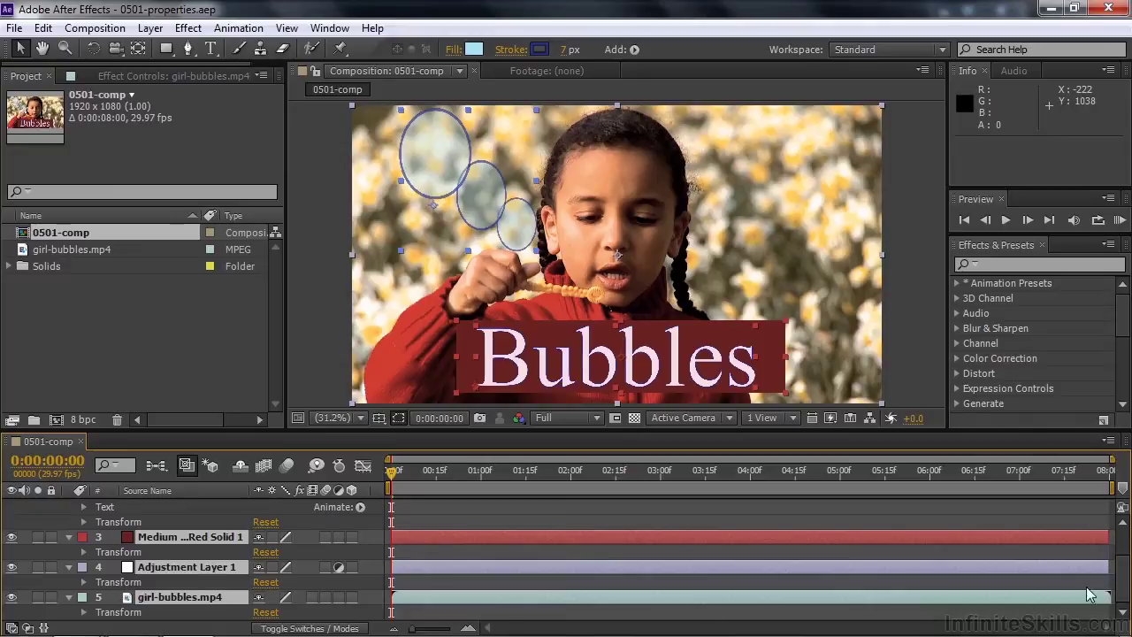
left_click(69, 537)
left_click(91, 591)
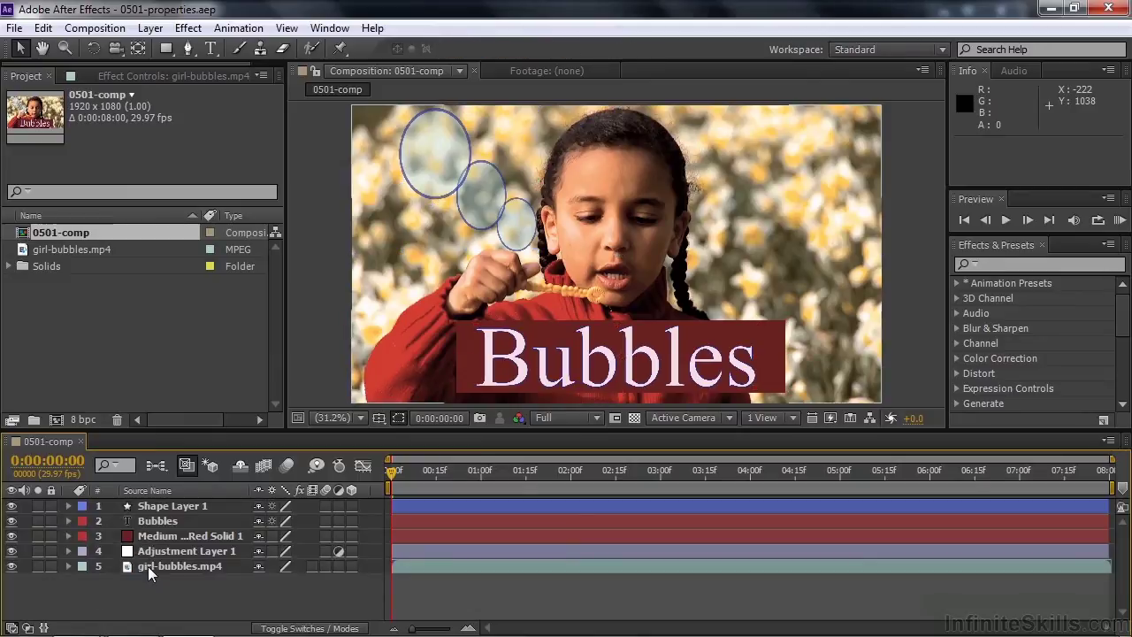
- Twirl open girl-bubbles.mp4's Transform group and select the layer
left_click(68, 566)
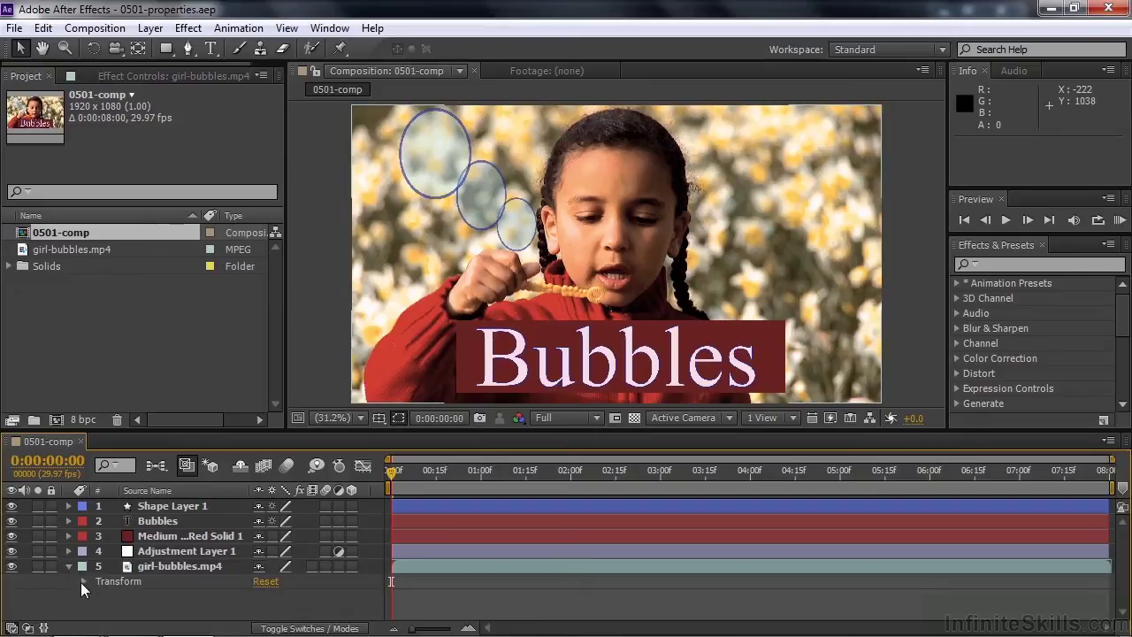
left_click(84, 581)
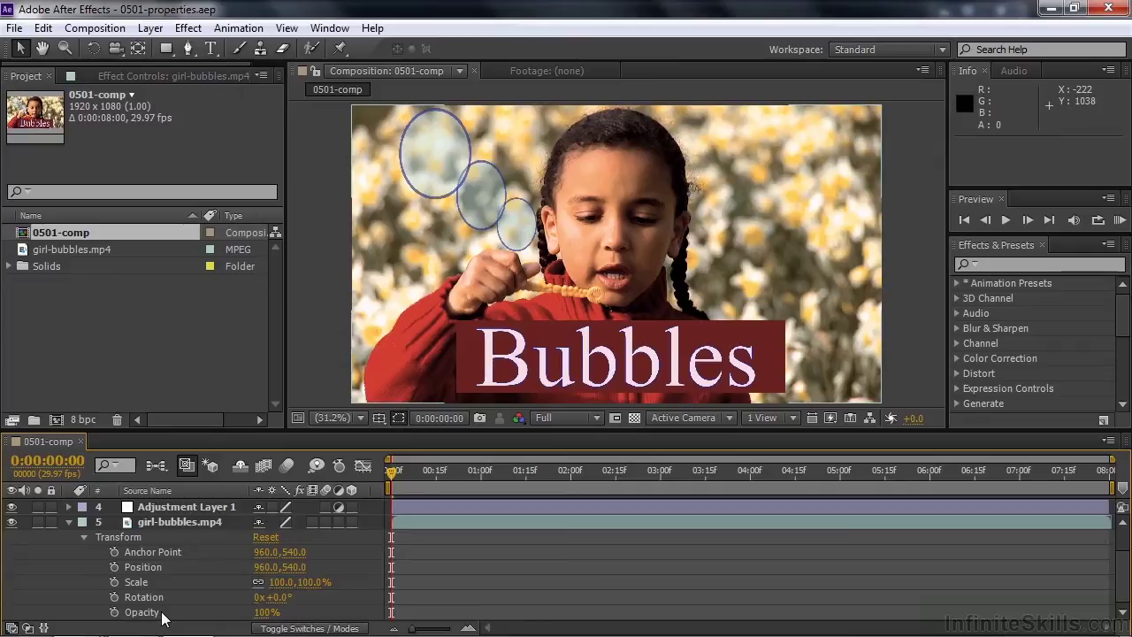
left_click(137, 525)
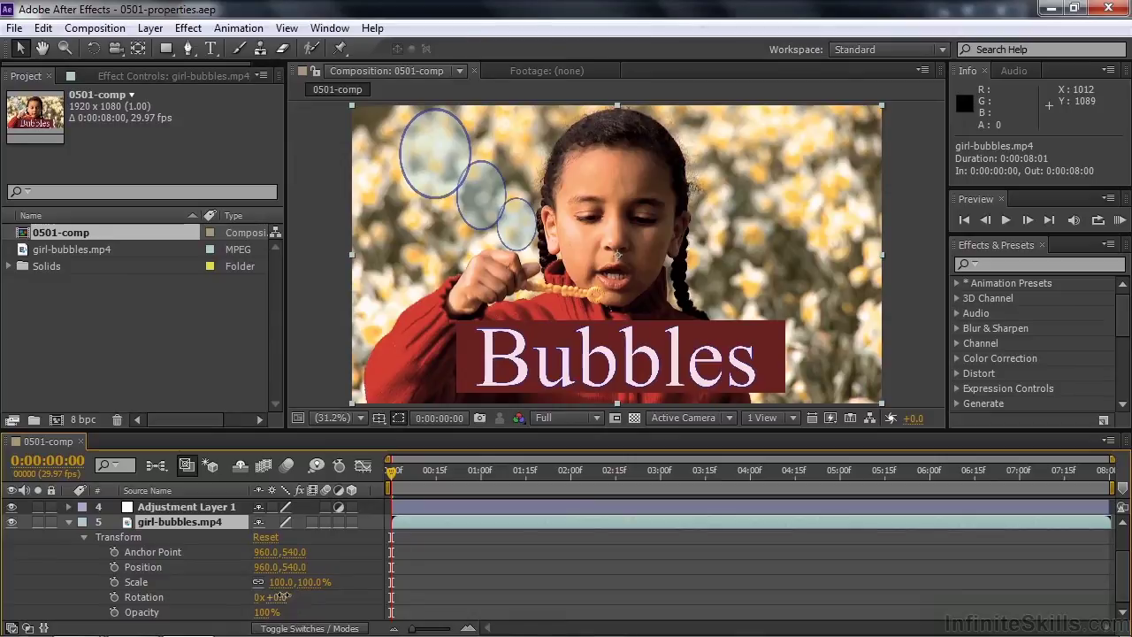
- Try rotating and scaling the footage, then undo back to Scale 100% and Rotation 0°
left_click_drag(281, 597, 306, 621)
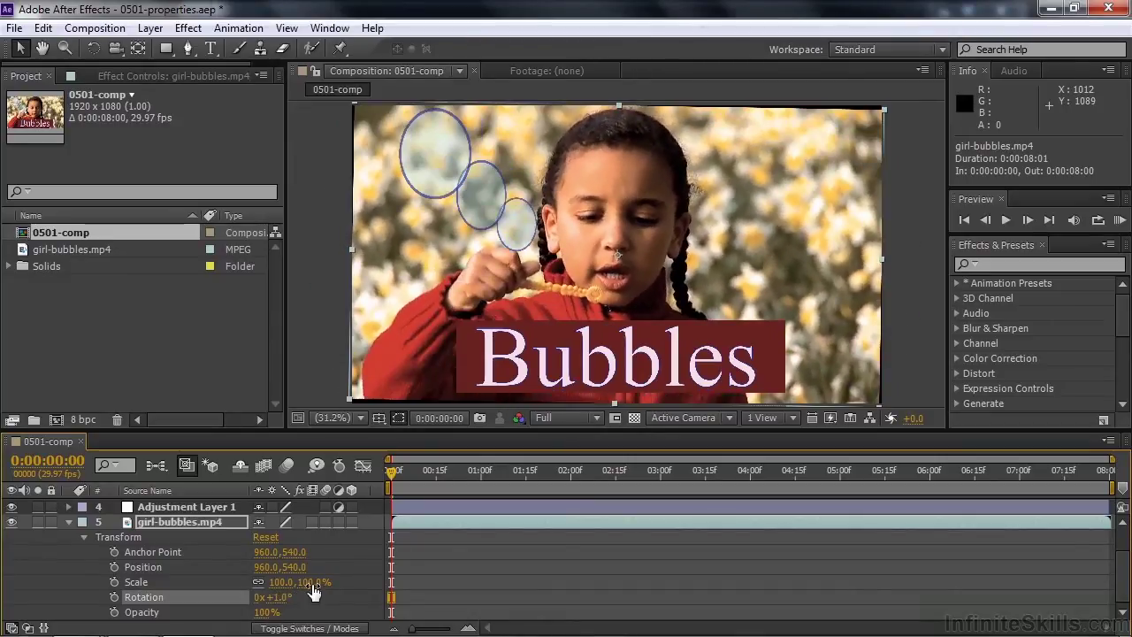
mouse_move(311, 582)
left_mouse_down()
mouse_move(261, 584)
mouse_move(312, 582)
mouse_move(289, 599)
mouse_move(325, 596)
left_mouse_up()
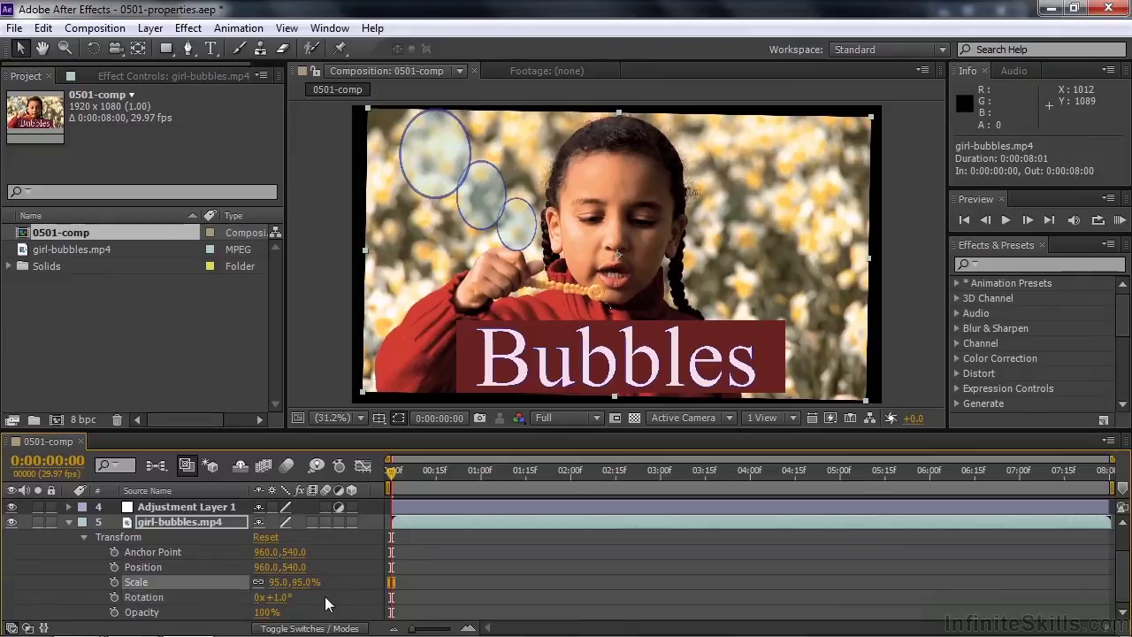
key("ctrl+z")
key("ctrl+z")
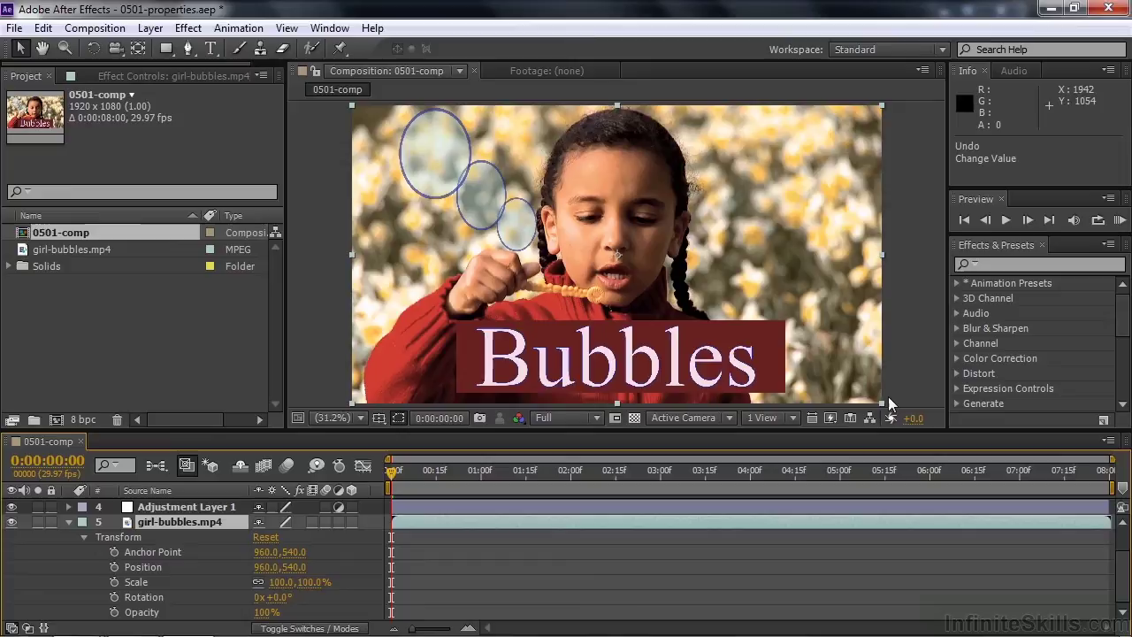
left_click(82, 524)
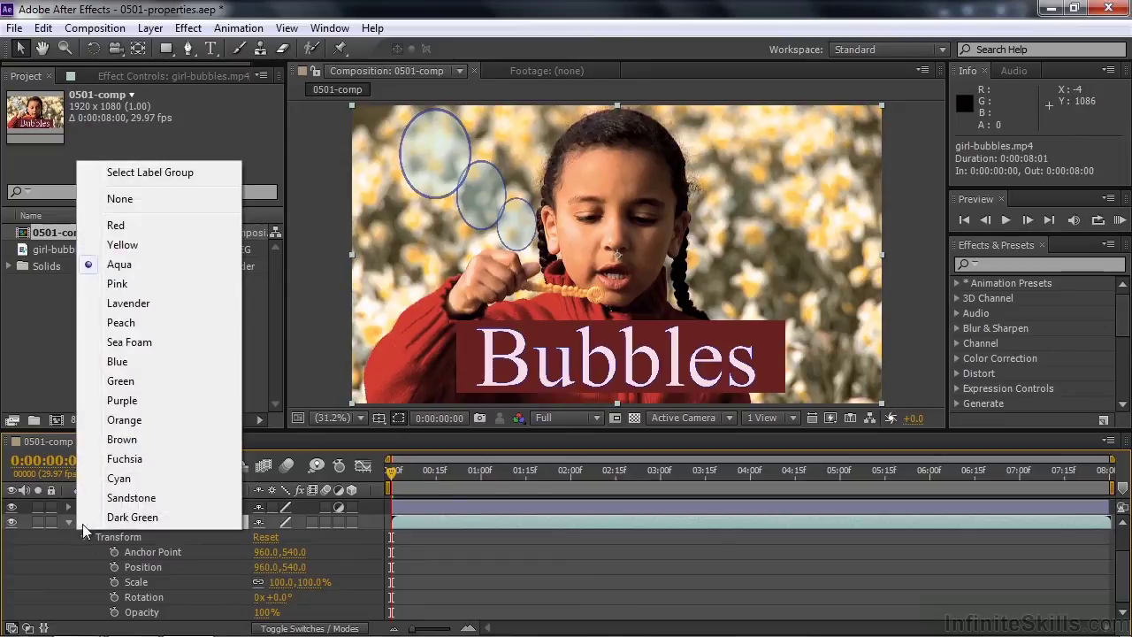
left_click(124, 400)
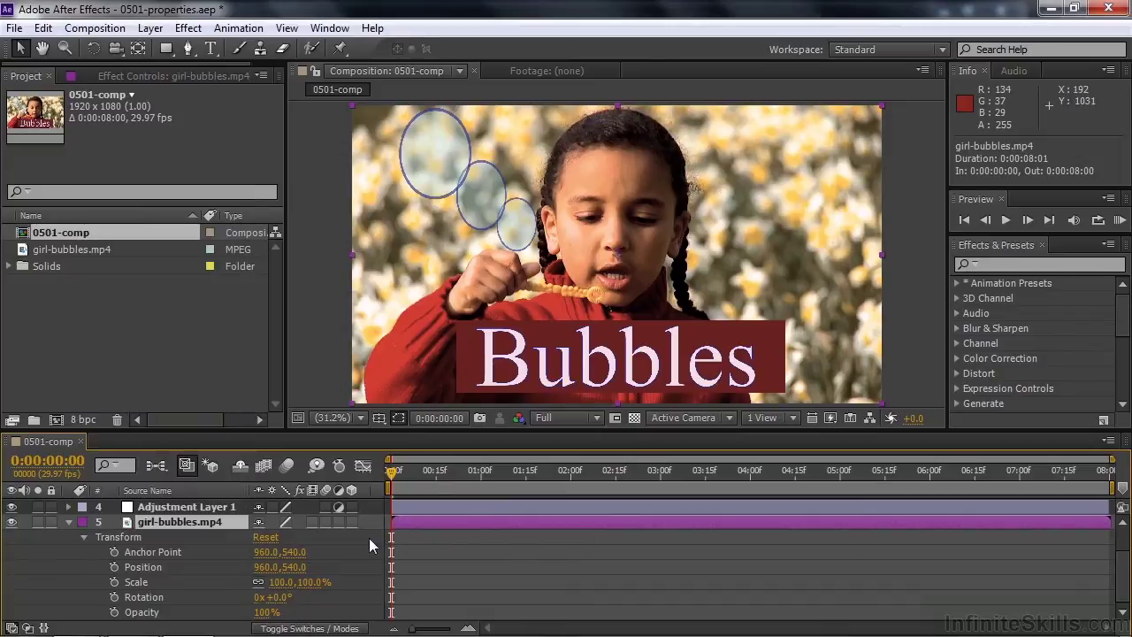
left_click(83, 522)
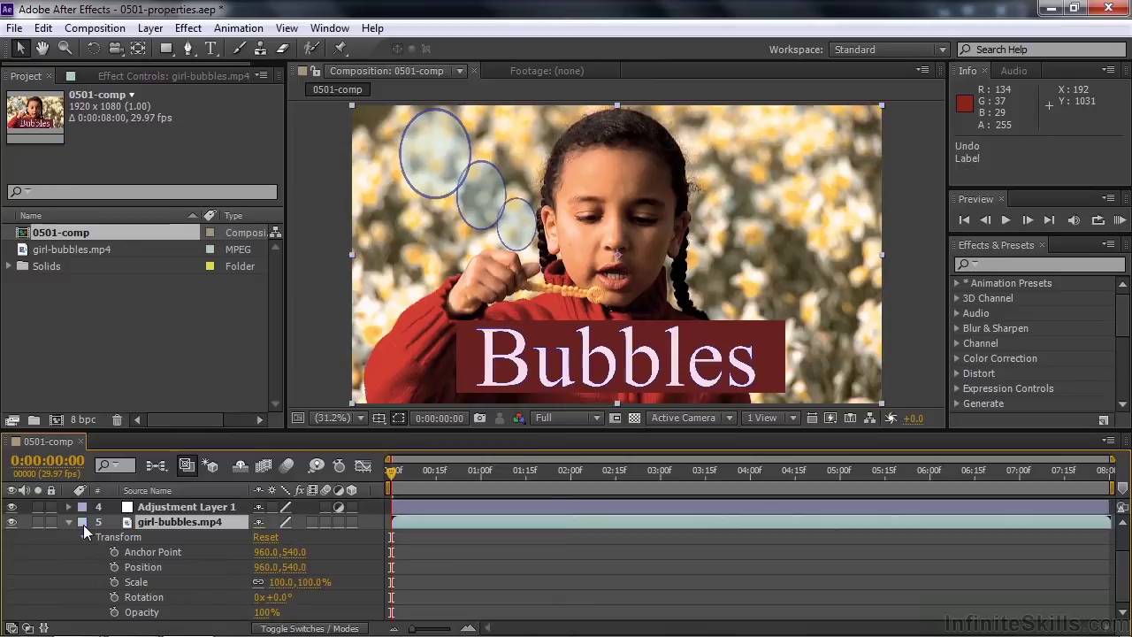
- Set girl-bubbles.mp4's Anchor Point to 0, 0, drag it back over the frame, and tilt it 1°
left_click(265, 555)
type("0")
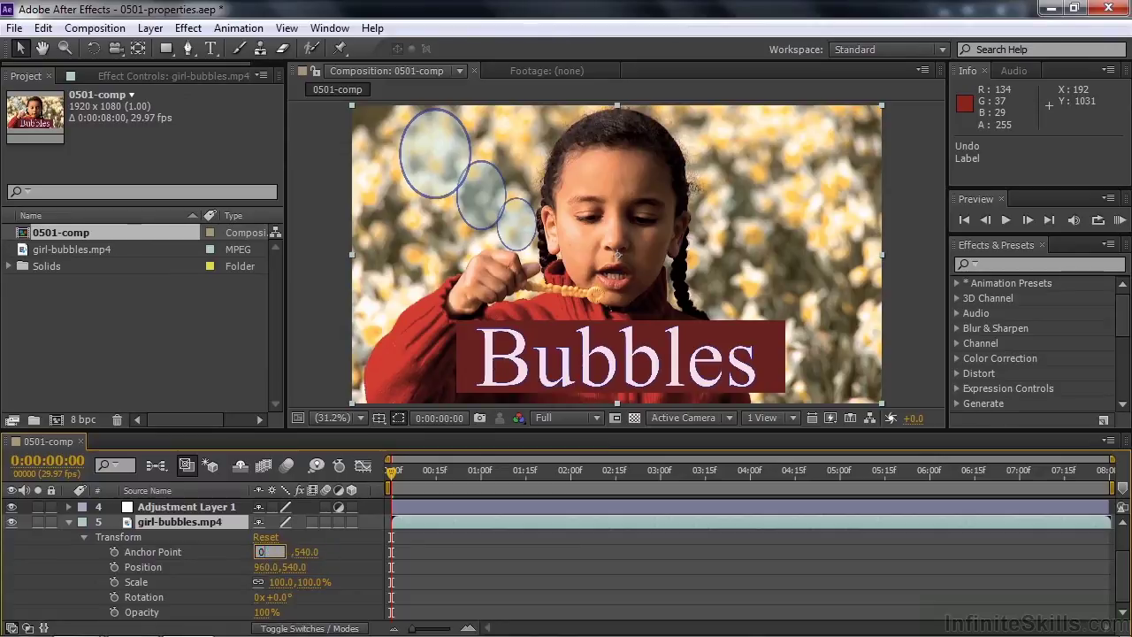
key("Tab")
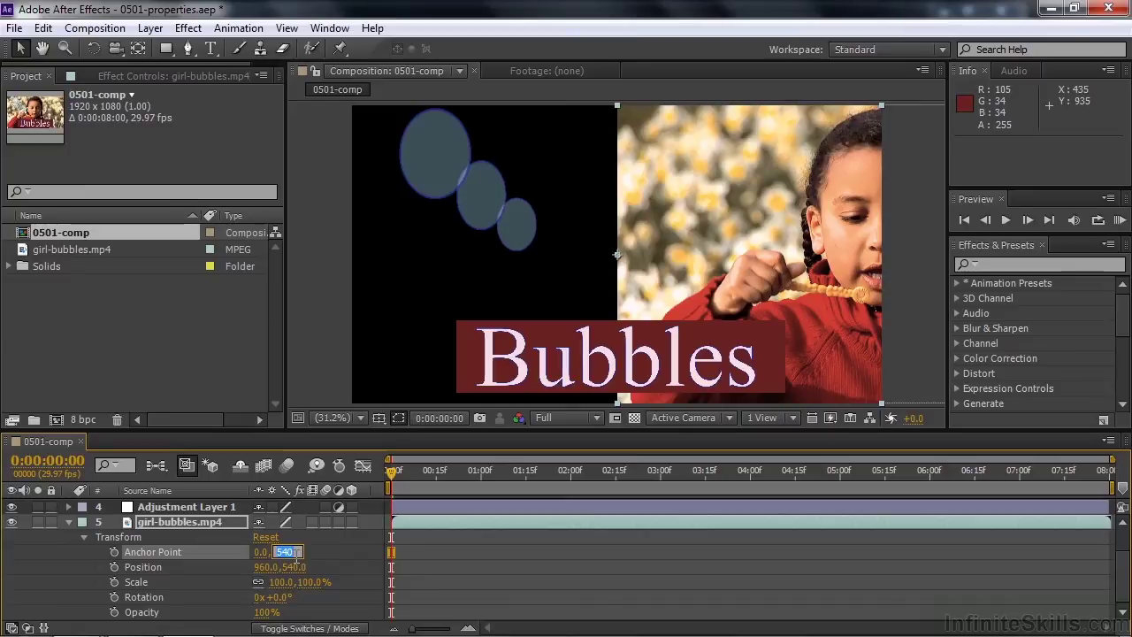
type("0")
key("Tab")
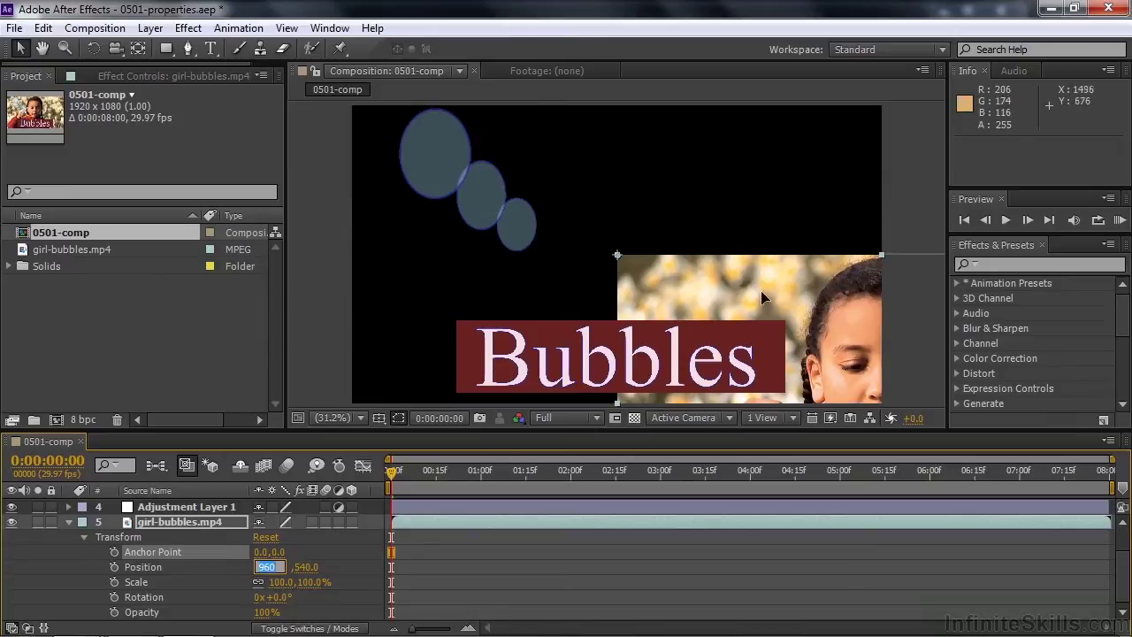
left_click_drag(749, 295, 364, 117)
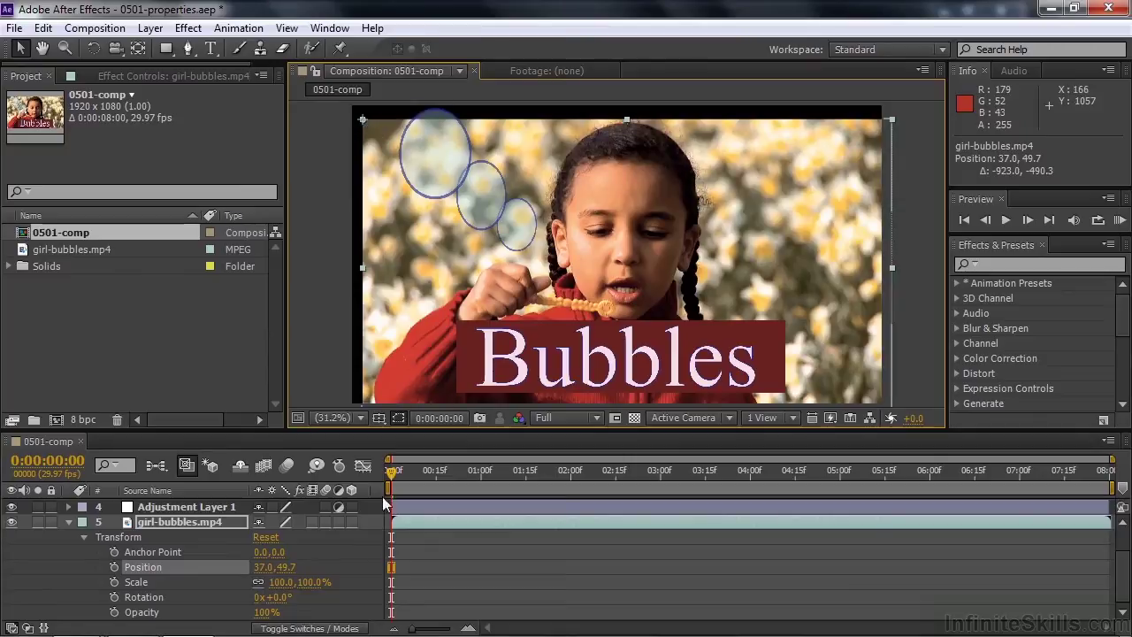
mouse_move(275, 597)
left_mouse_down()
mouse_move(266, 597)
mouse_move(285, 597)
mouse_move(262, 598)
left_mouse_up()
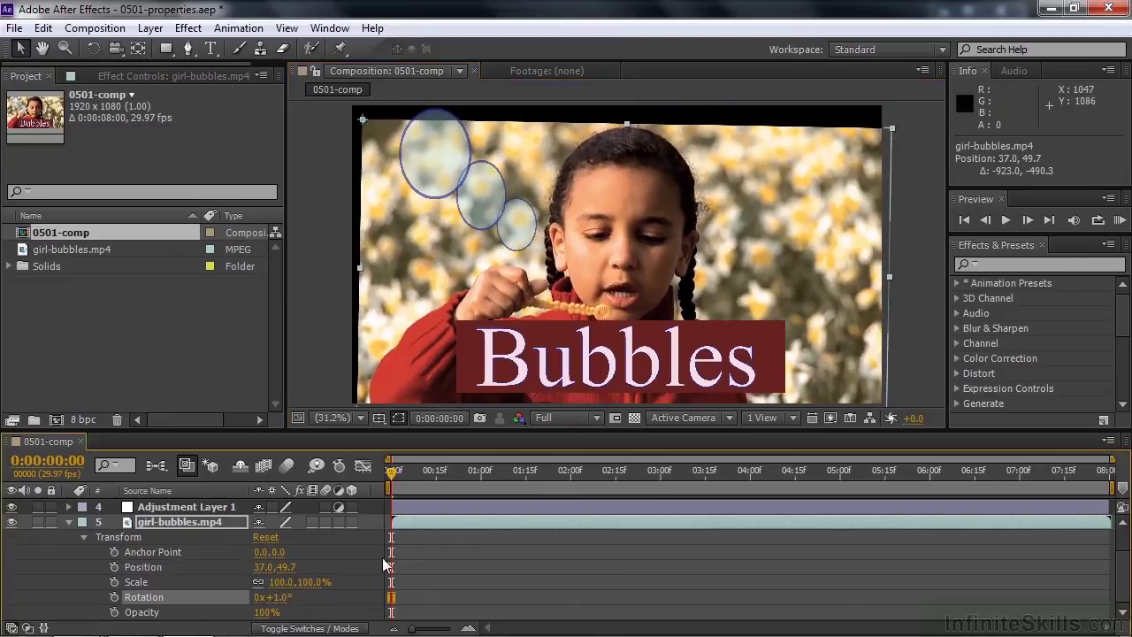
- Reset girl-bubbles.mp4's Rotation to 0° and nudge the footage to the frame's top-left corner
left_click(281, 598)
type("0")
key("Return")
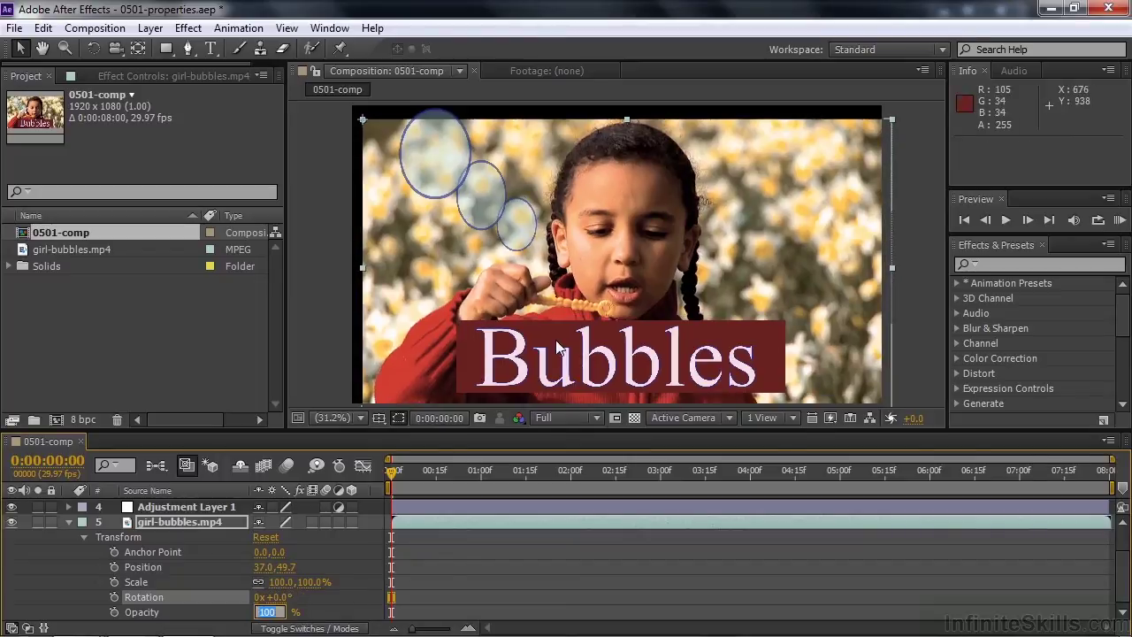
left_click_drag(743, 263, 732, 254)
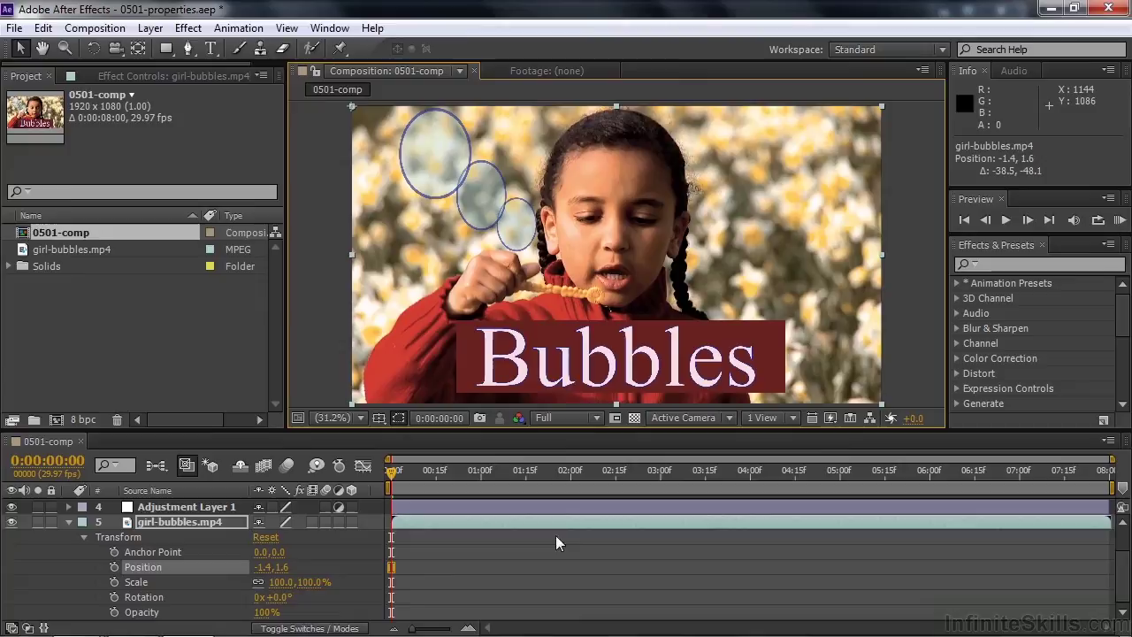
- Set girl-bubbles.mp4's Position to 0, 0
left_click(261, 574)
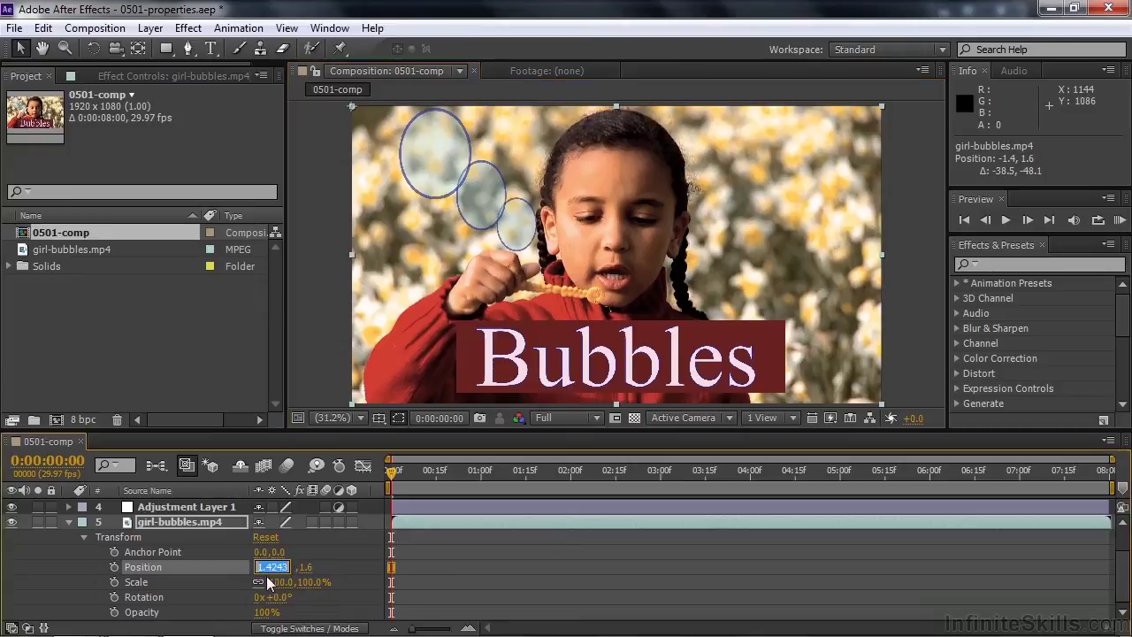
type("0")
key("Tab")
type("0")
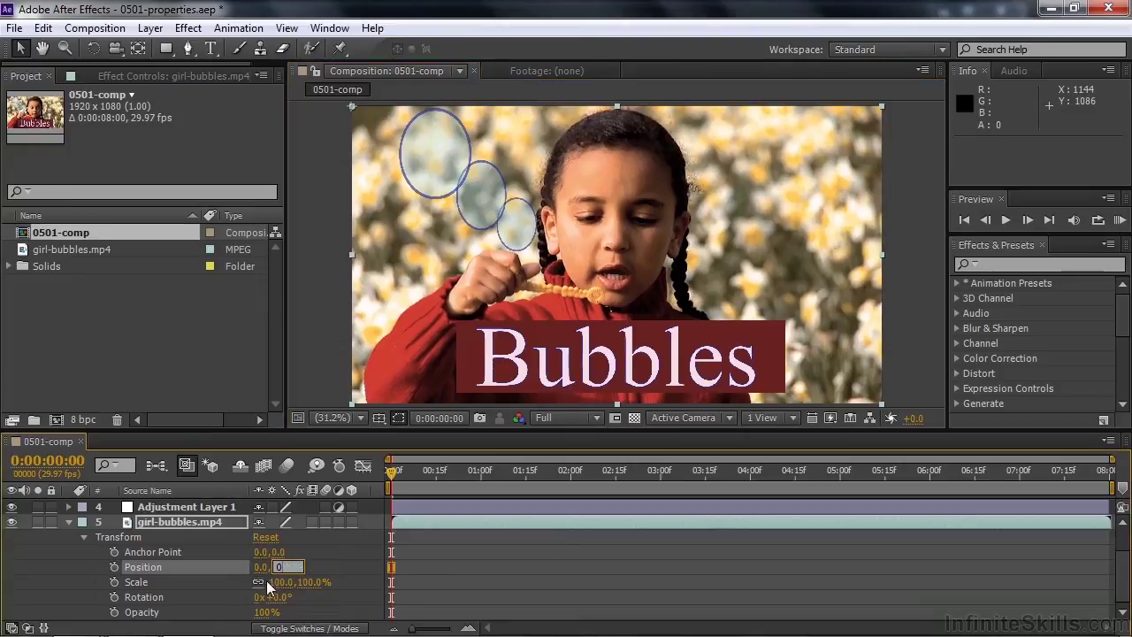
key("Tab")
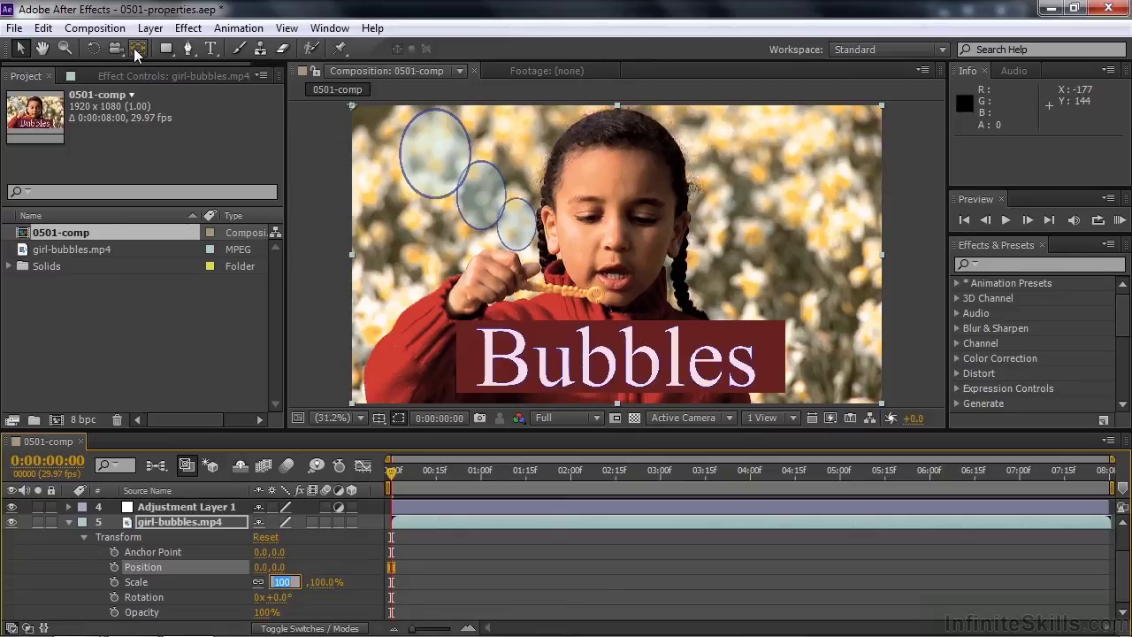
- Keep Scale at 100% and drag the anchor point near the frame centre with the Pan Behind tool
key("Return")
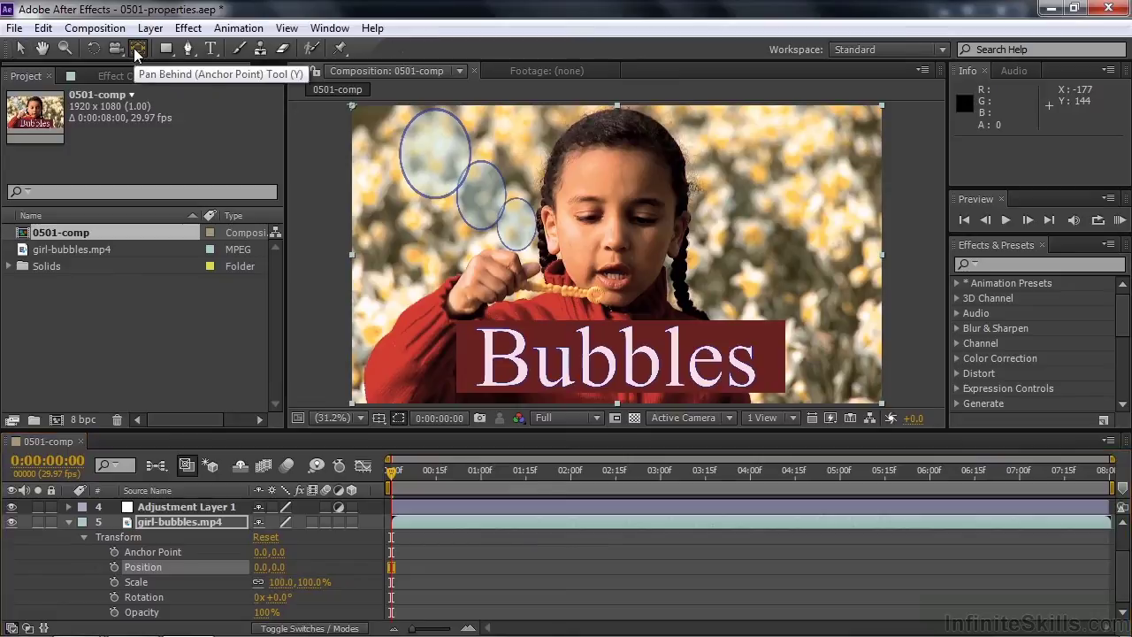
left_click(136, 50)
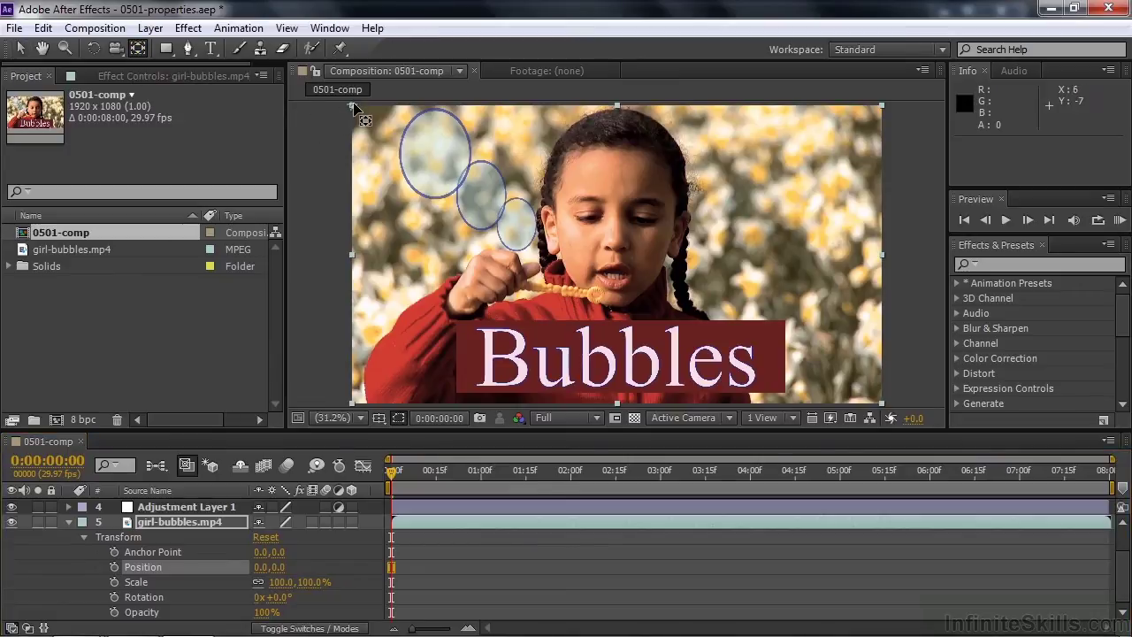
left_click_drag(354, 108, 617, 257)
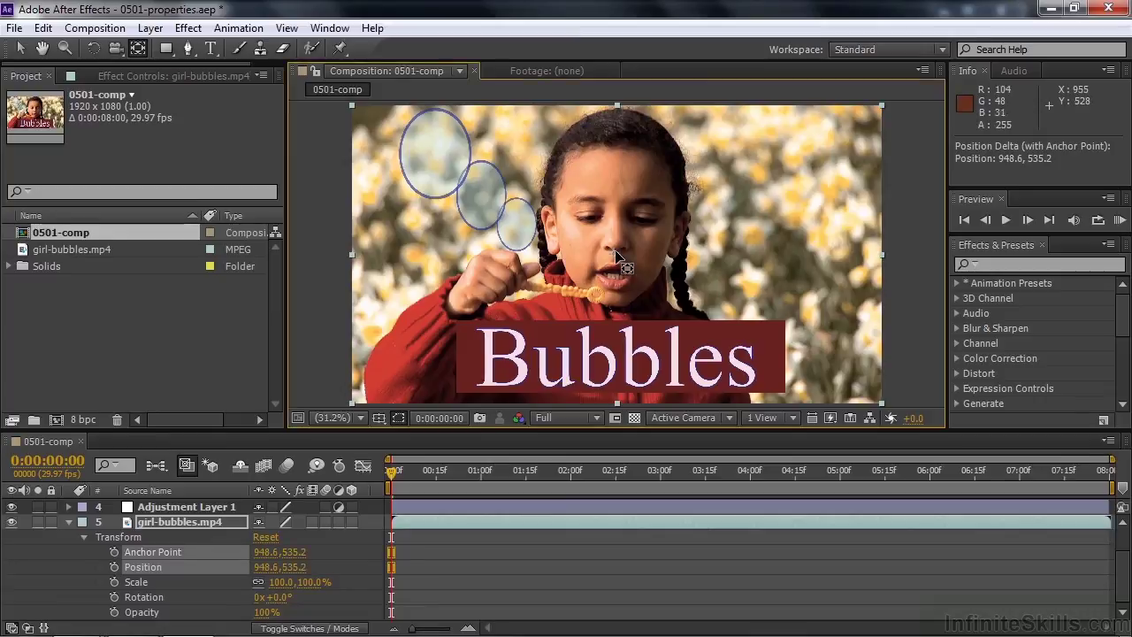
- Set the Anchor Point to exactly 960, 540
left_click(264, 552)
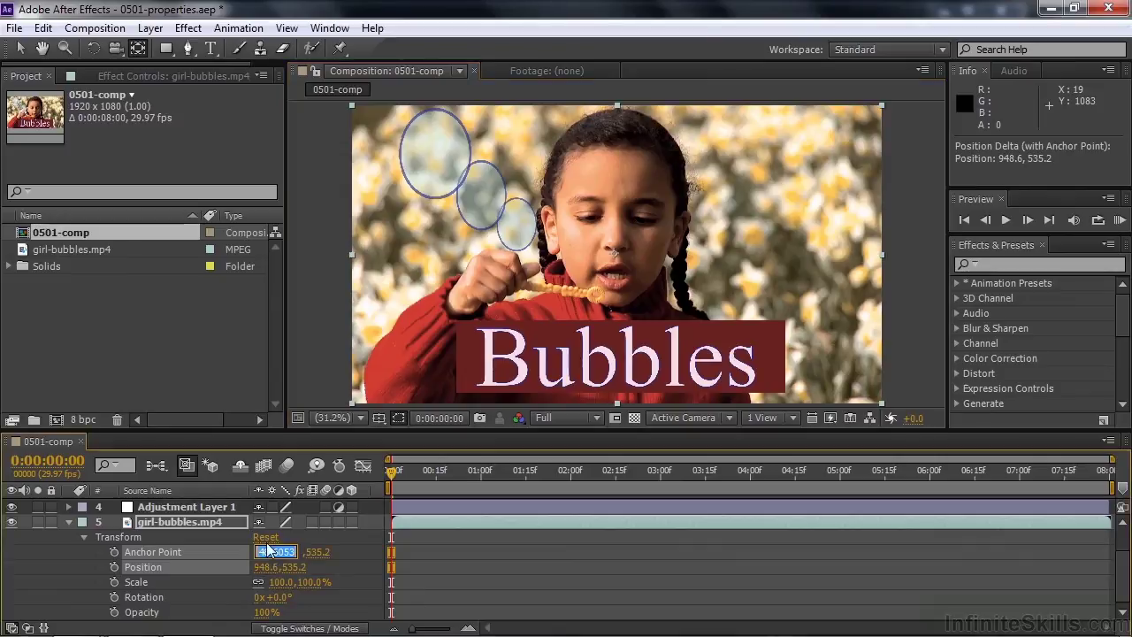
type("960")
key("Tab")
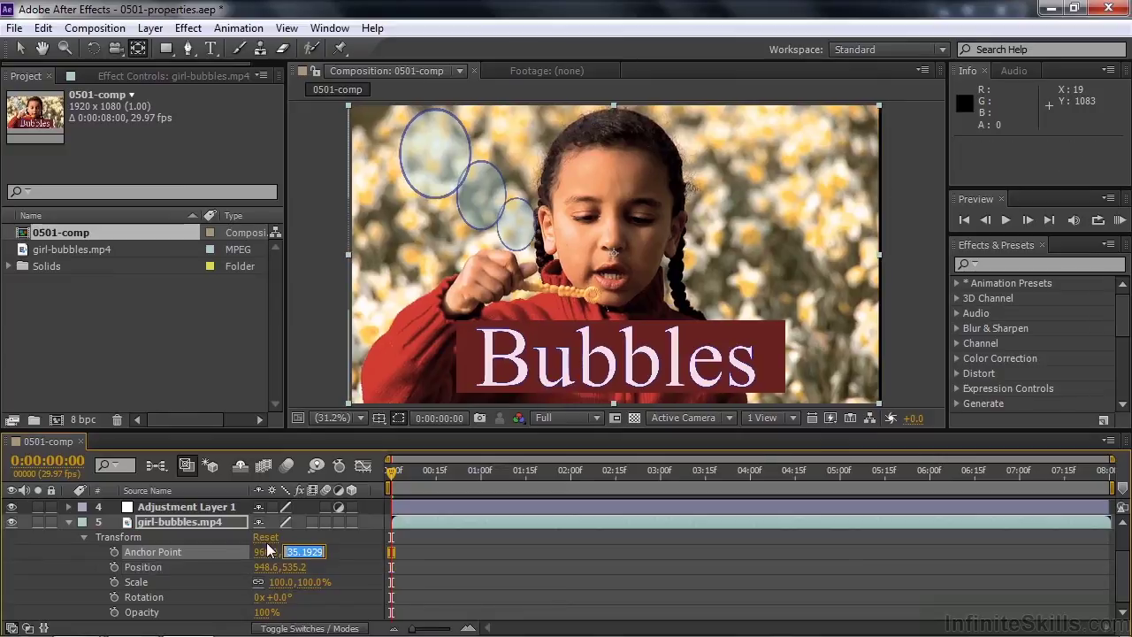
type("540")
key("Tab")
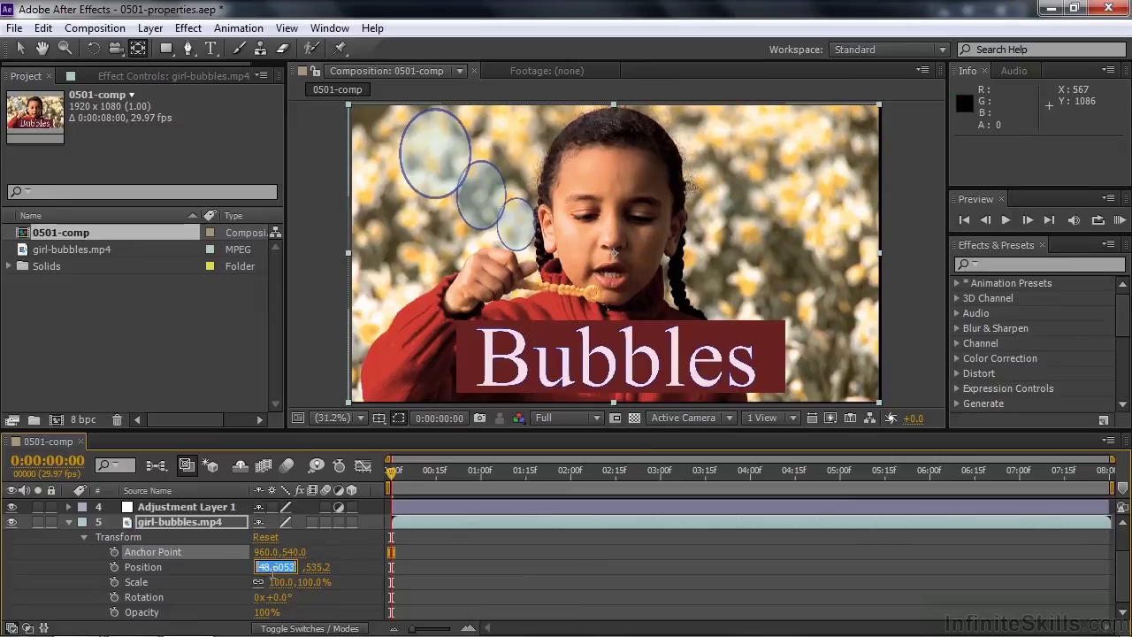
- Set the Position to 960, 540 and select the Anchor Point property
type("960")
key("Tab")
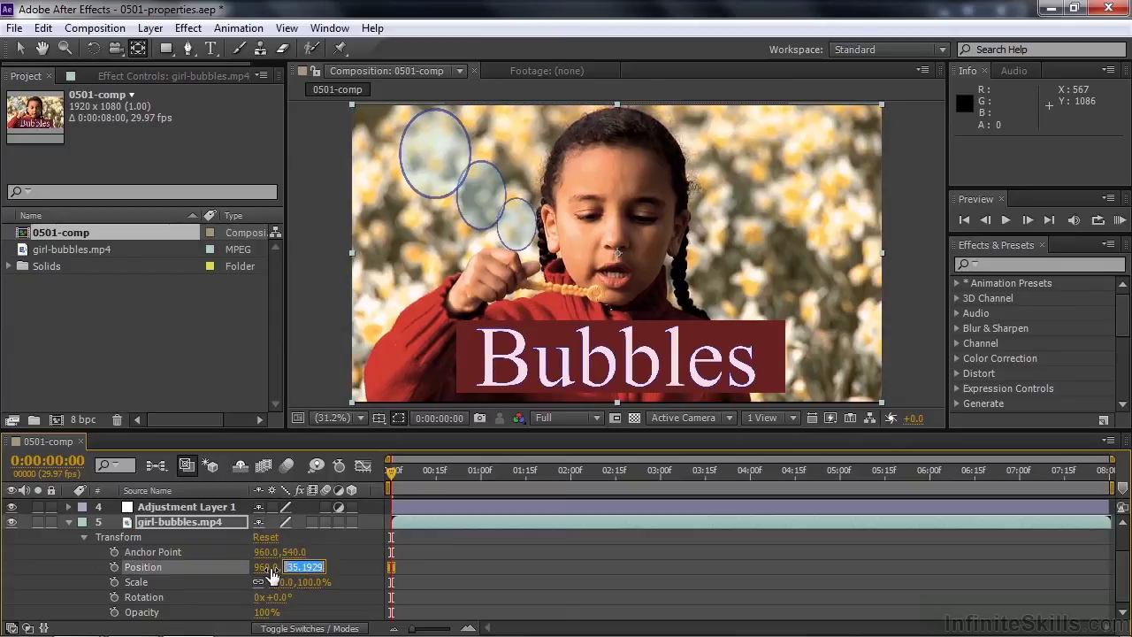
type("540")
key("Return")
left_click(93, 553)
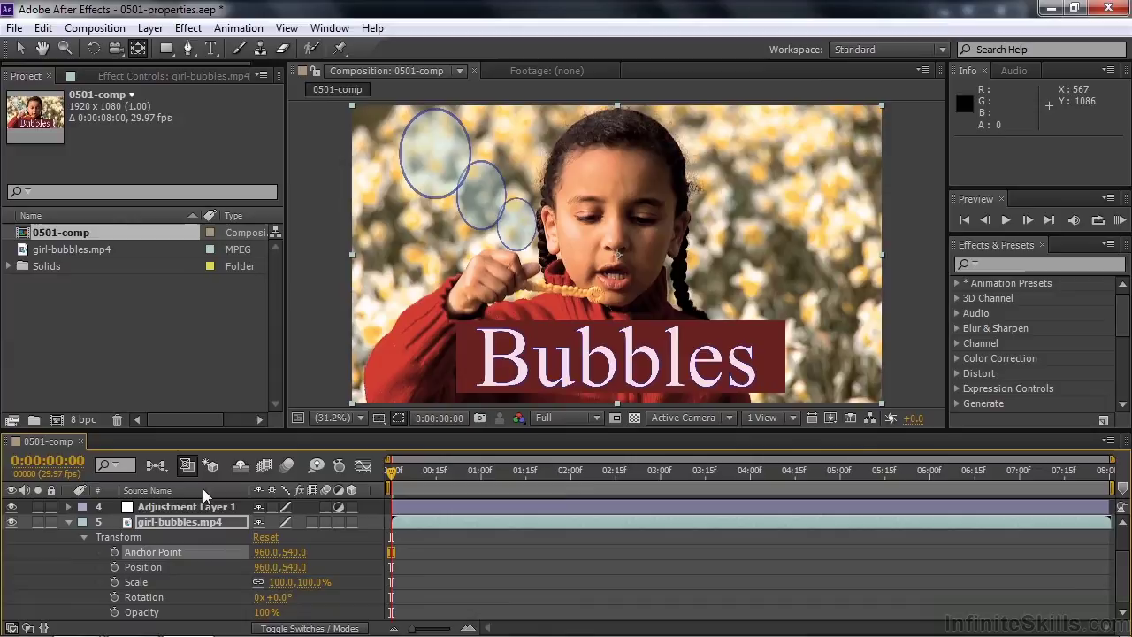
left_click(305, 582)
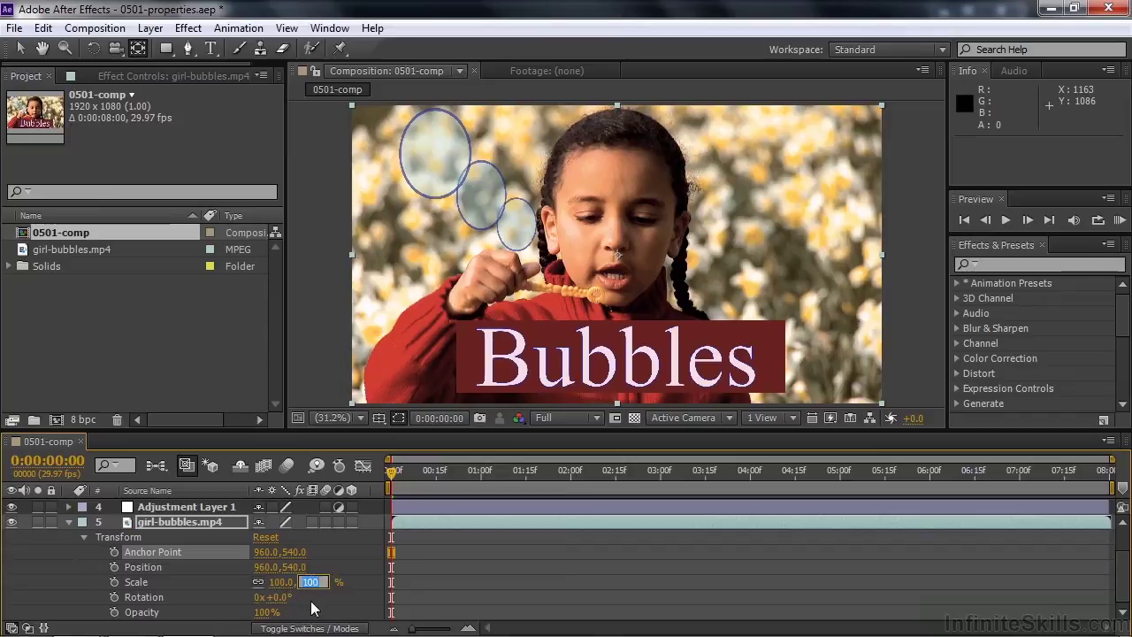
left_click(311, 605)
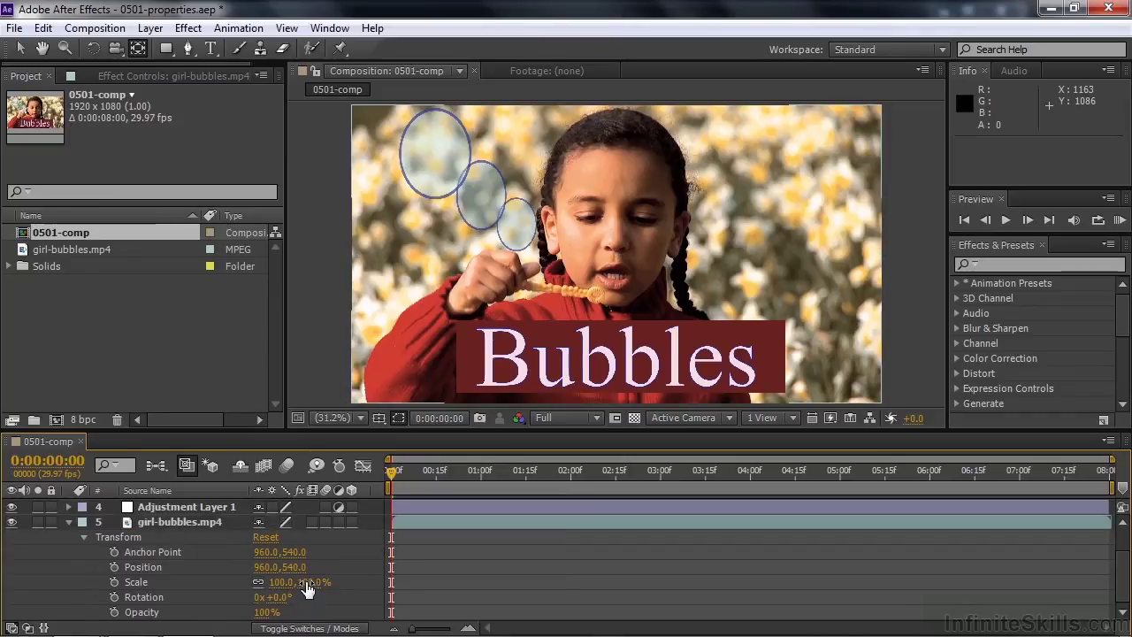
mouse_move(305, 582)
left_mouse_down()
mouse_move(279, 582)
mouse_move(305, 582)
mouse_move(280, 597)
mouse_move(303, 599)
mouse_move(314, 595)
mouse_move(292, 587)
mouse_move(310, 586)
left_mouse_up()
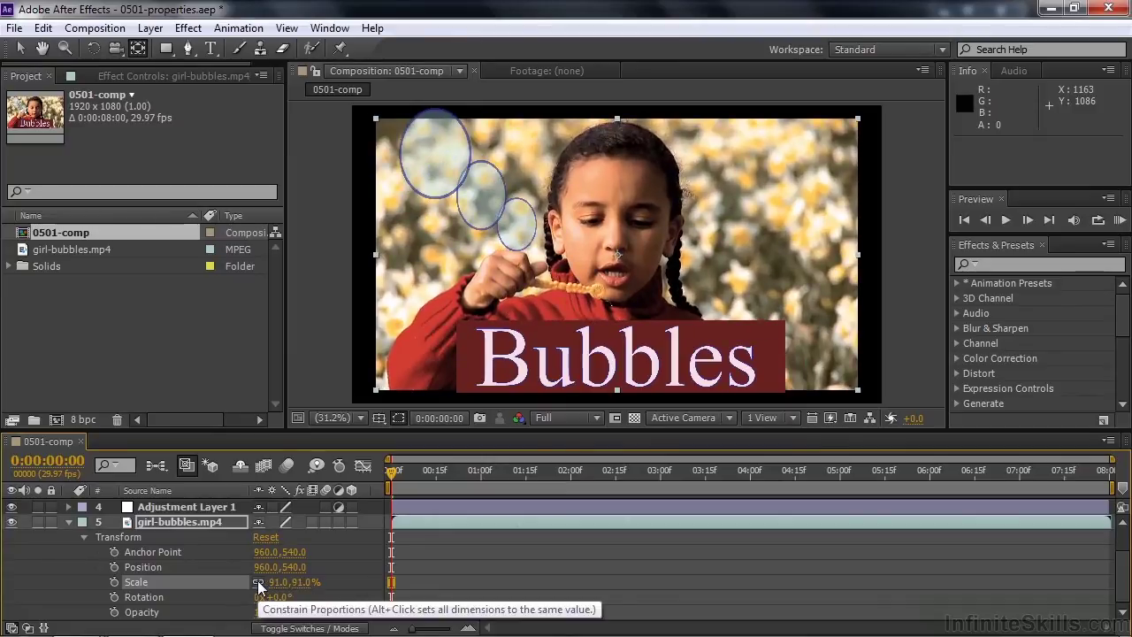
left_click(259, 583)
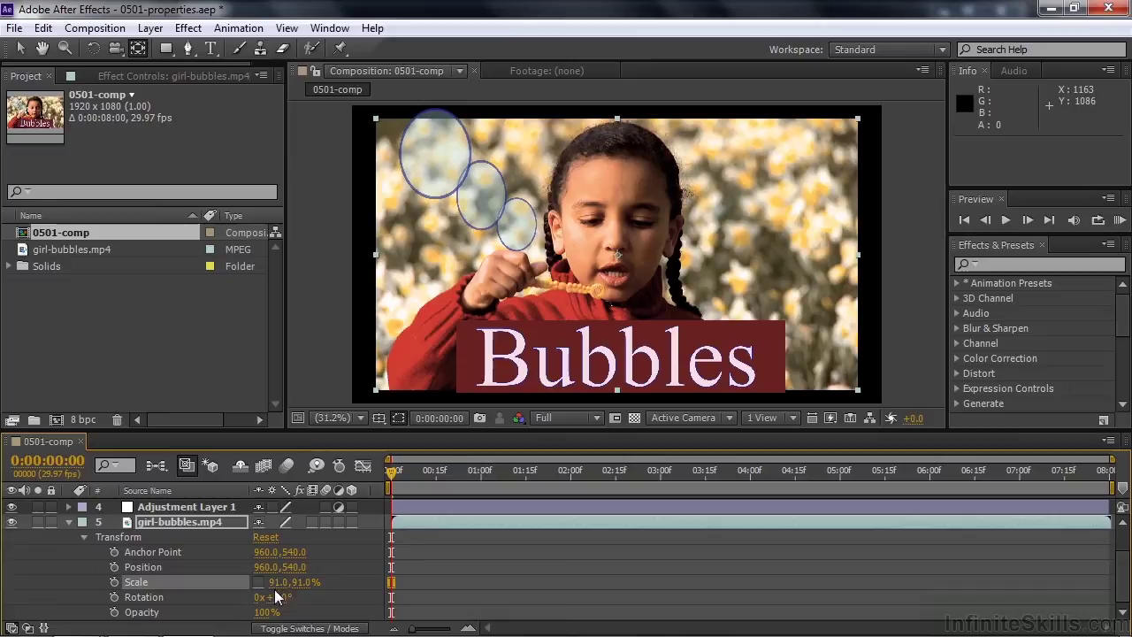
left_click_drag(303, 582, 241, 590)
left_click(260, 582)
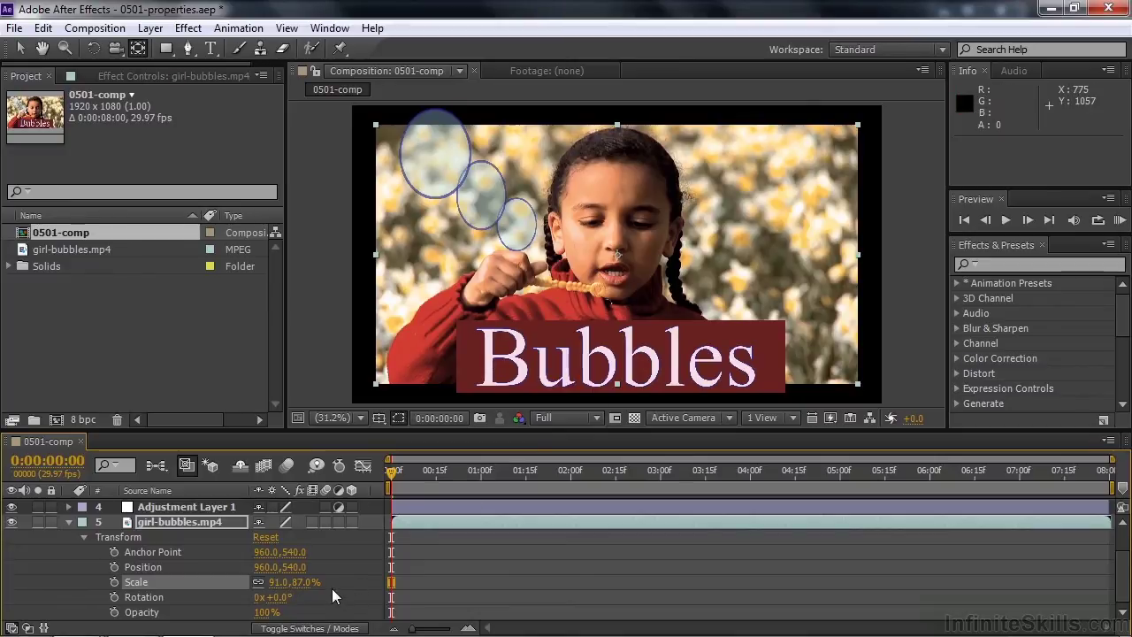
left_click_drag(306, 582, 261, 593)
left_click(259, 584)
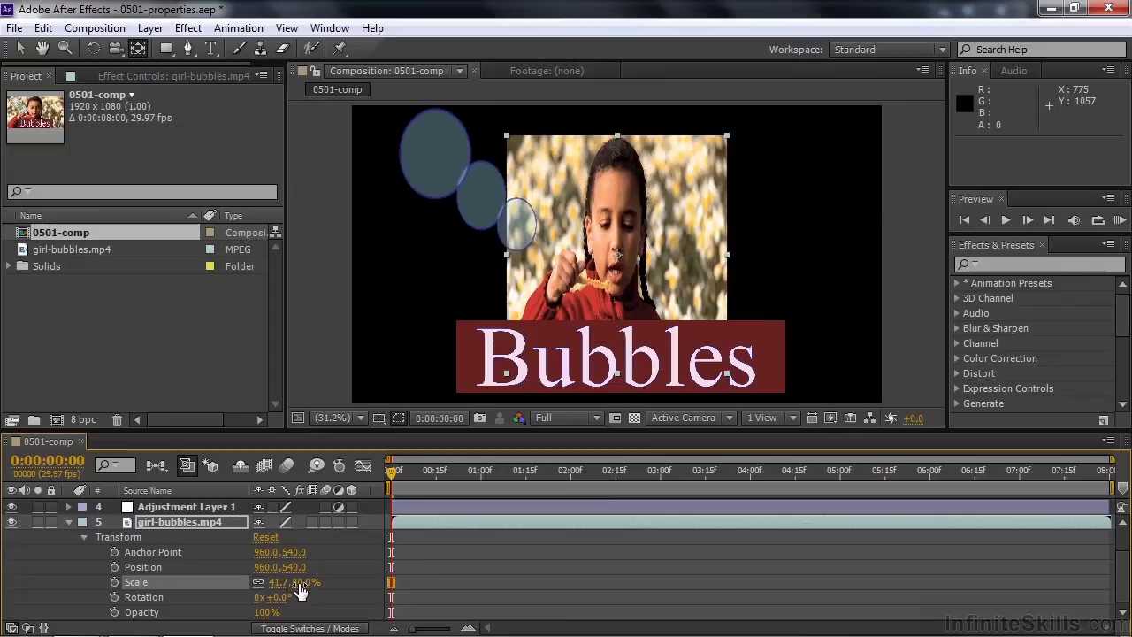
left_click_drag(300, 591, 326, 584)
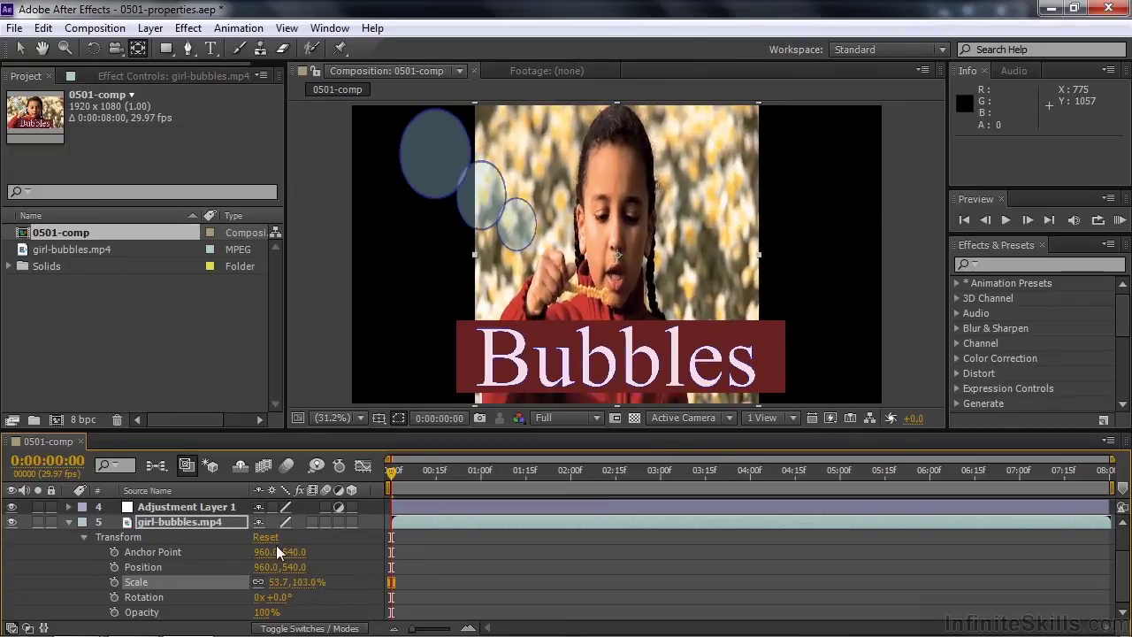
left_click(262, 539)
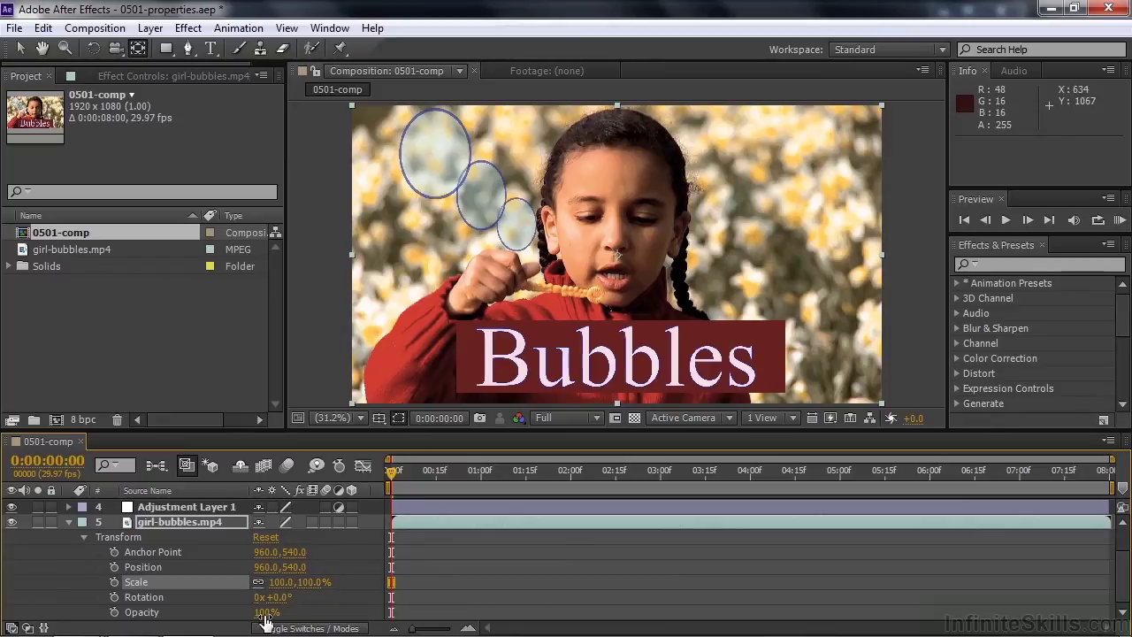
mouse_move(265, 617)
left_mouse_down()
mouse_move(226, 617)
mouse_move(318, 626)
left_mouse_up()
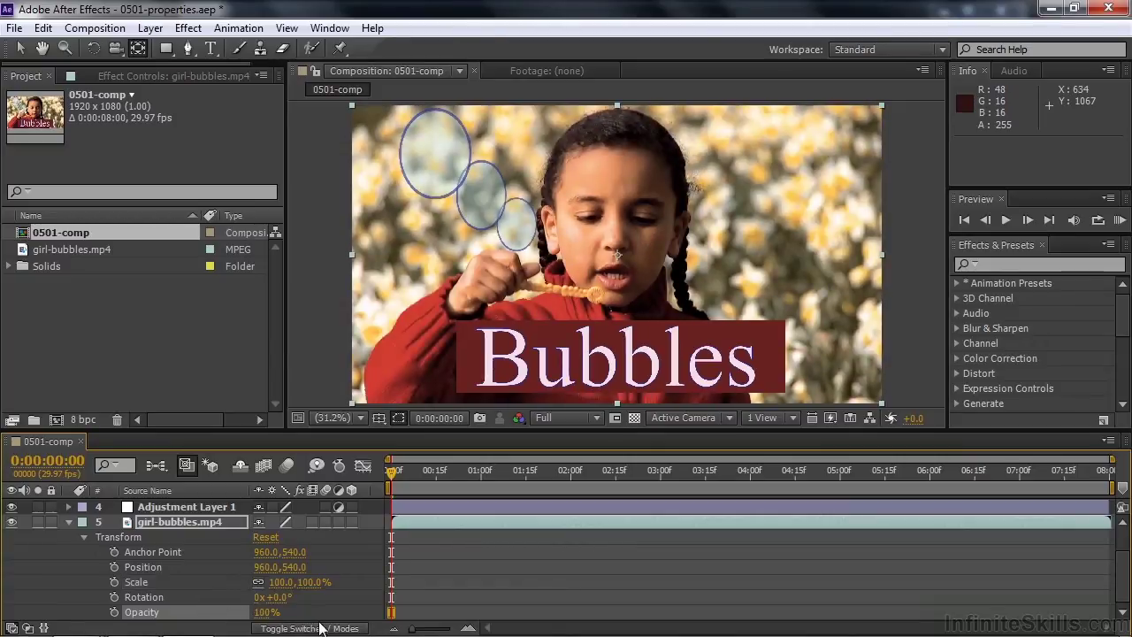
left_click(636, 419)
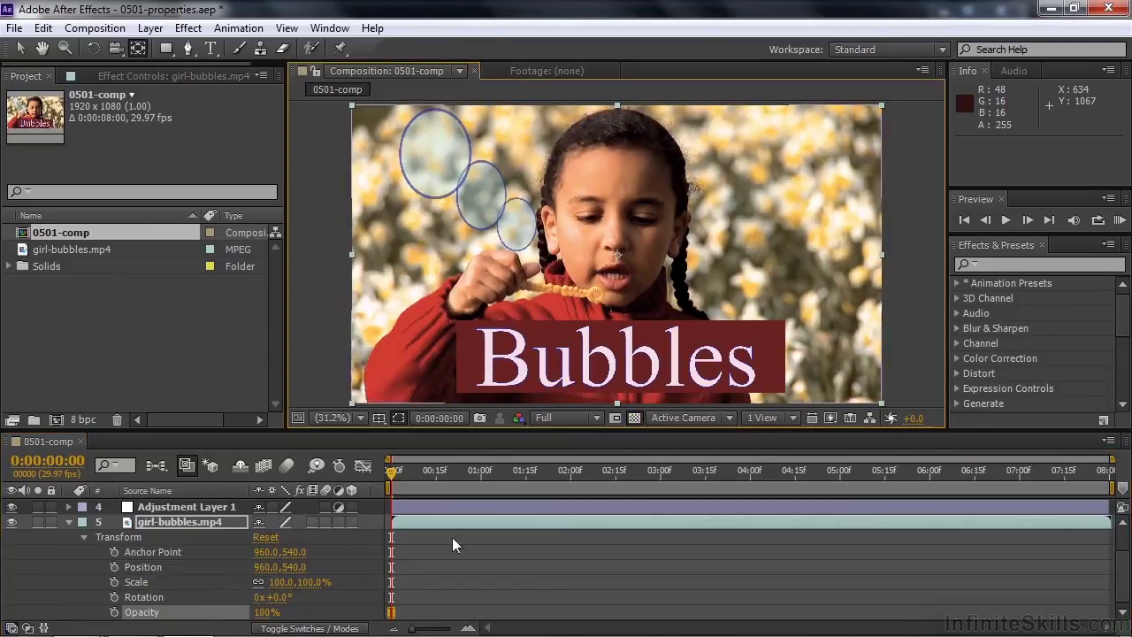
mouse_move(258, 613)
left_mouse_down()
mouse_move(170, 618)
mouse_move(275, 625)
left_mouse_up()
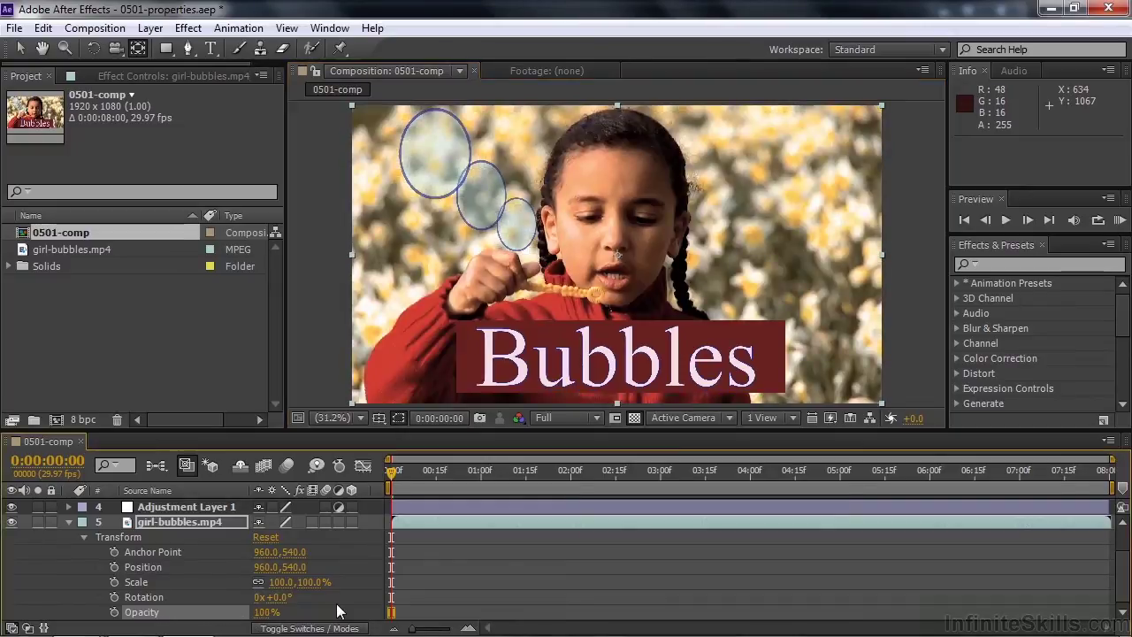
- Collapse the footage layer and reveal Medium Gray-Red Solid 1's Transform (Position 974, 910; Scale 62.1, 24.4%)
left_click(69, 523)
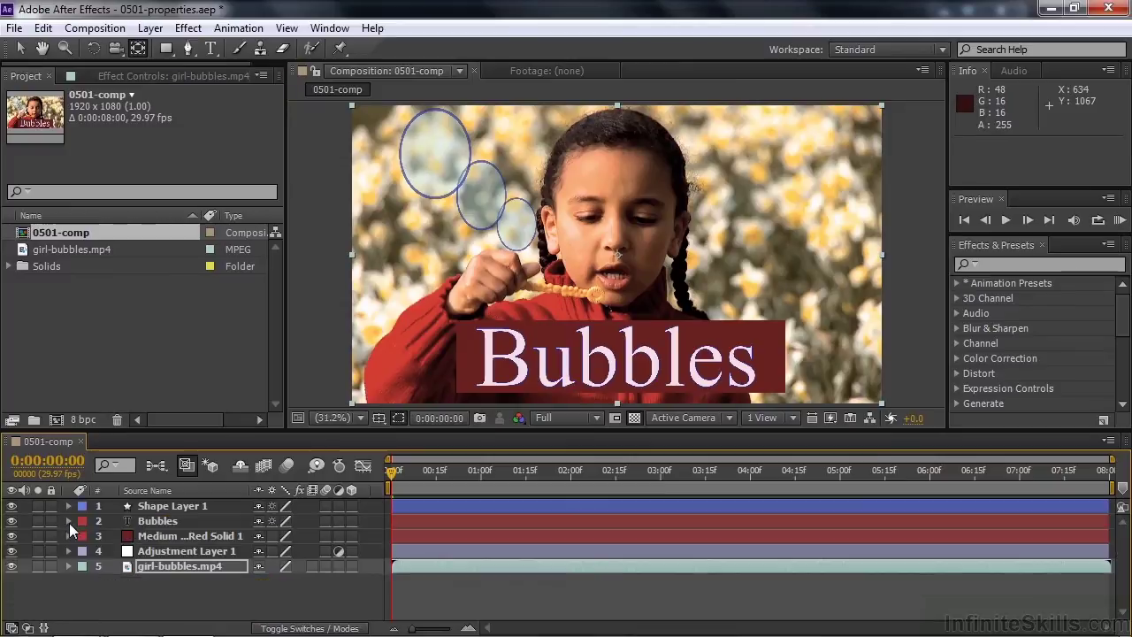
left_click(139, 536)
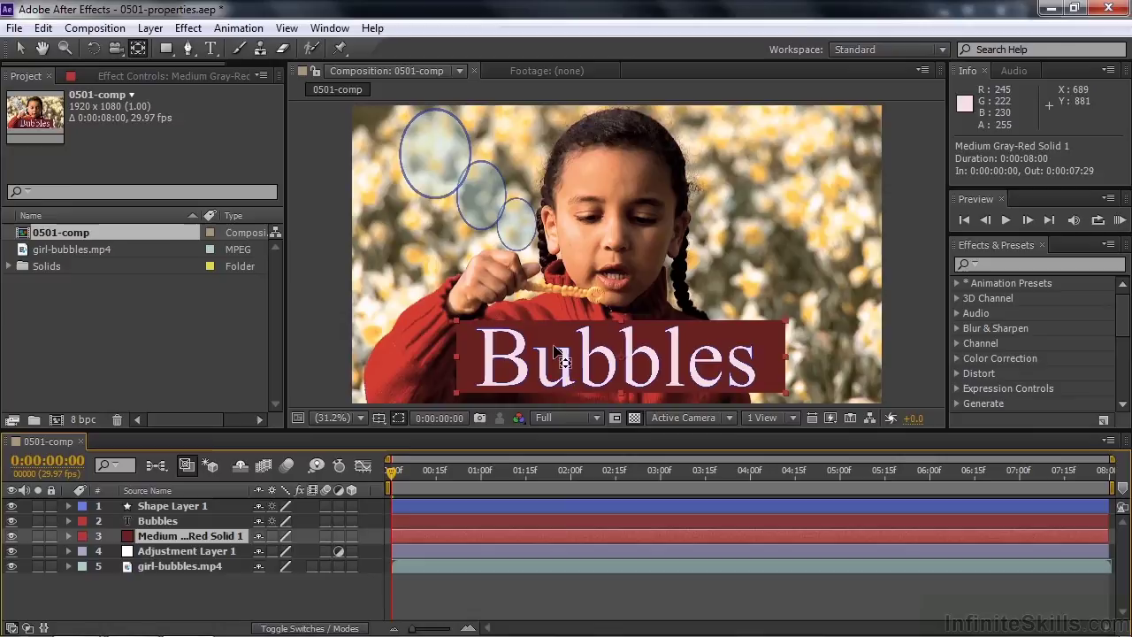
left_click(69, 536)
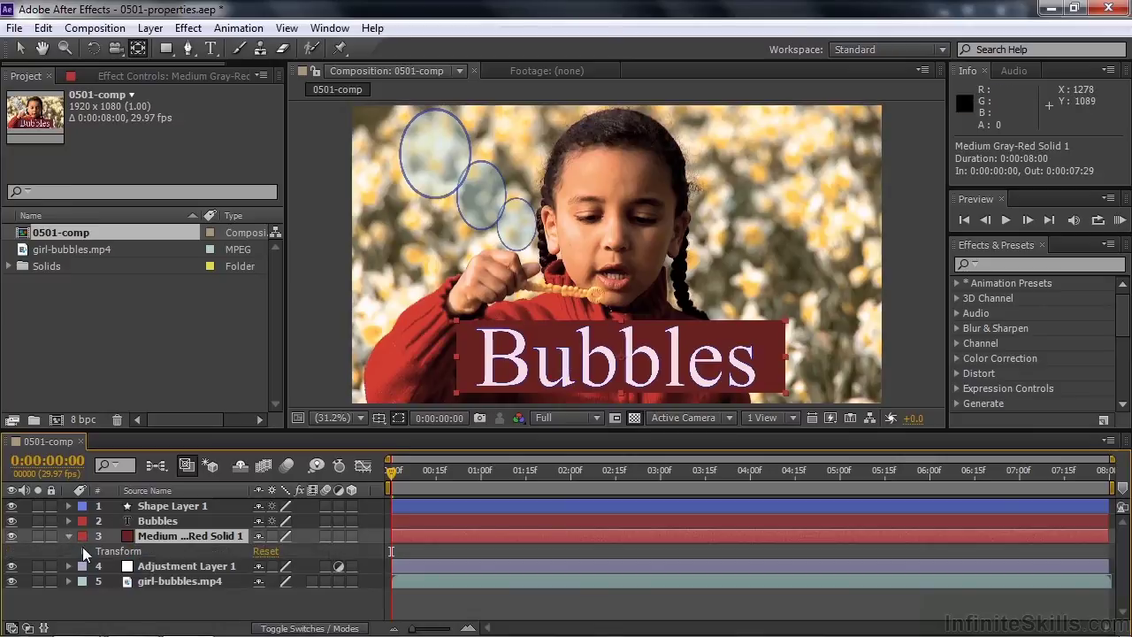
left_click(83, 552)
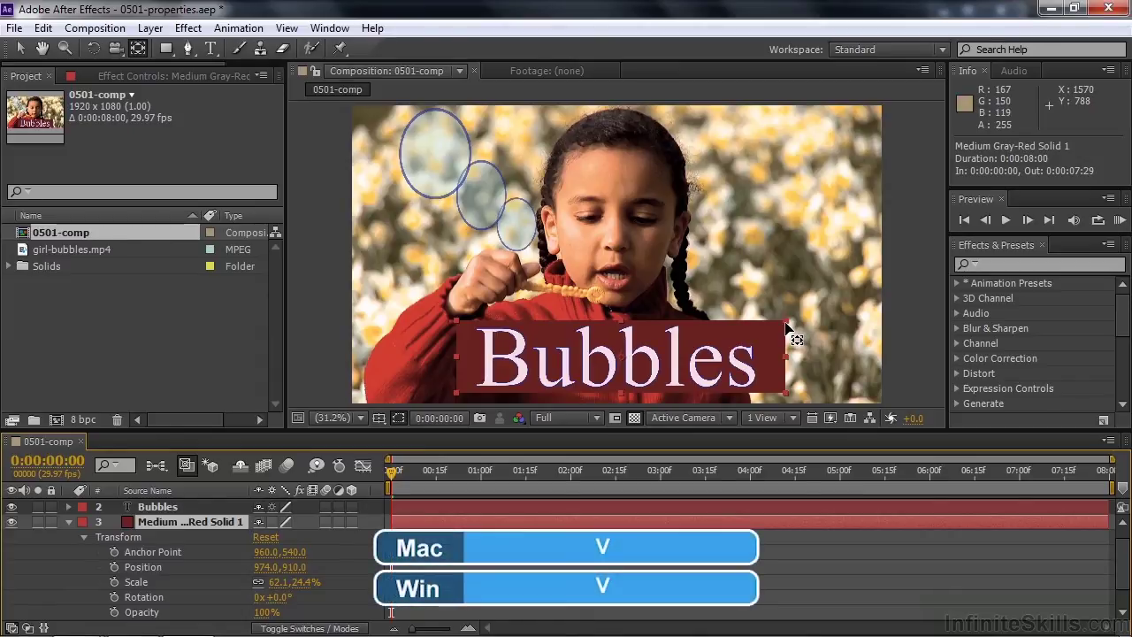
- With the Selection tool, drag the red solid's corner to Scale 55.7, 26.2% and test its Rotation
key("v")
mouse_move(787, 322)
left_mouse_down()
mouse_move(800, 319)
mouse_move(786, 310)
mouse_move(787, 322)
mouse_move(796, 315)
mouse_move(783, 308)
mouse_move(770, 336)
mouse_move(765, 311)
mouse_move(699, 307)
mouse_move(767, 316)
left_mouse_up()
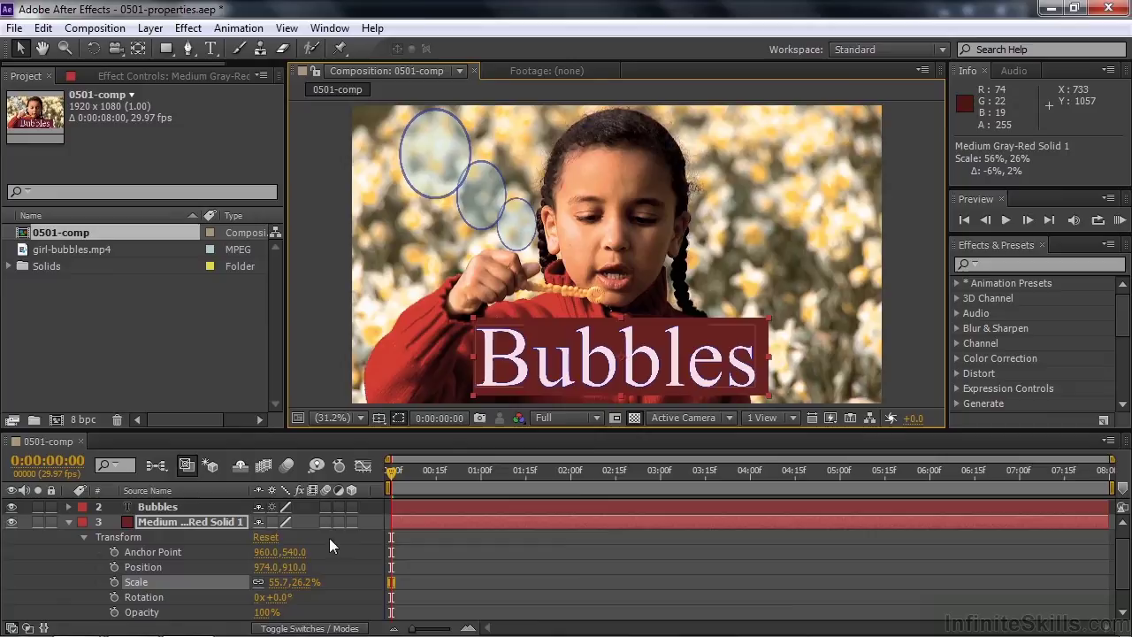
left_click_drag(280, 597, 255, 607)
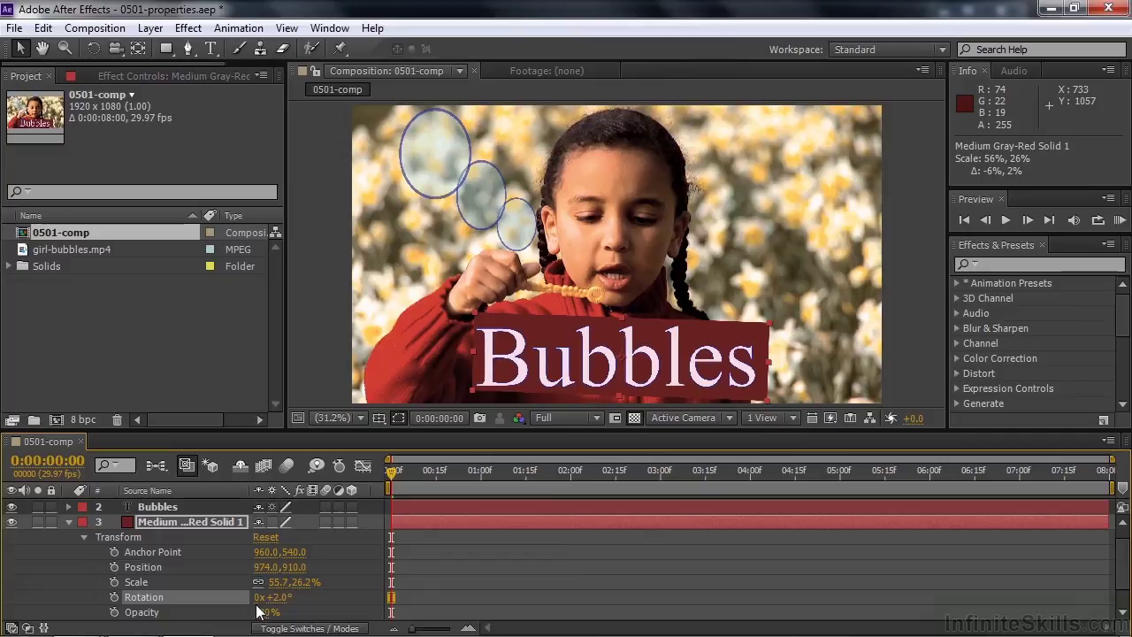
key("ctrl+z")
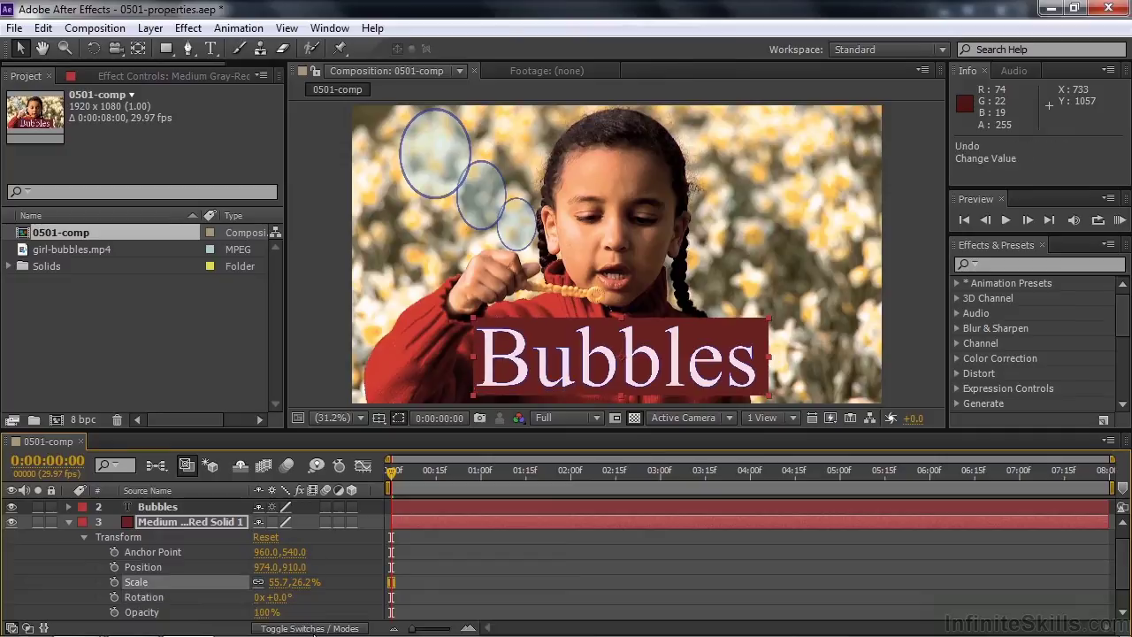
left_click(257, 598)
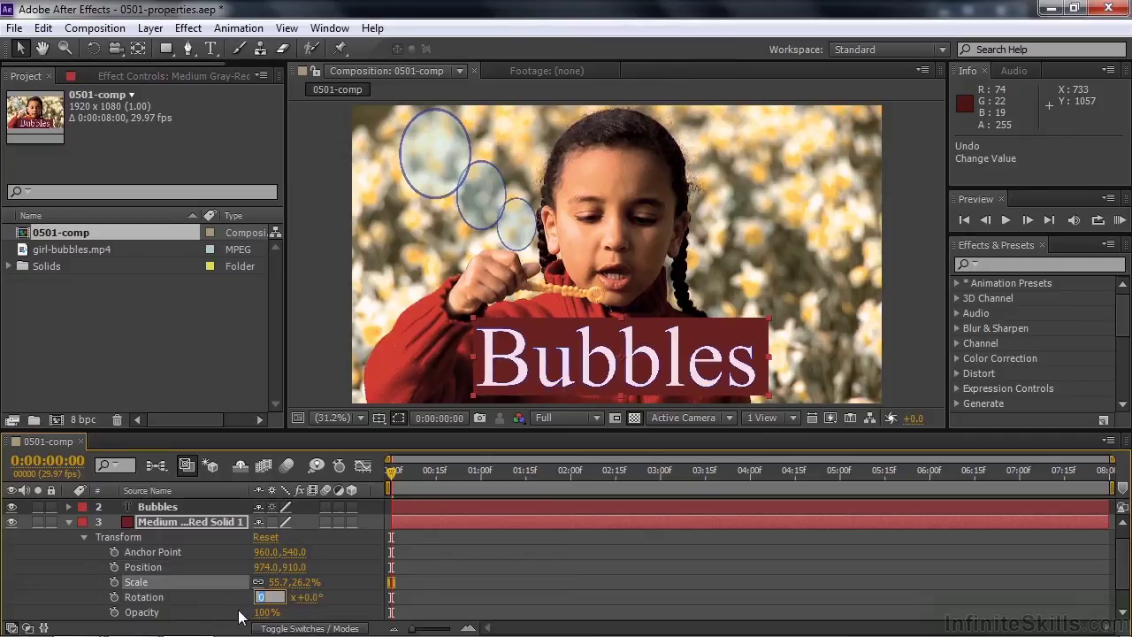
type("5")
key("Return")
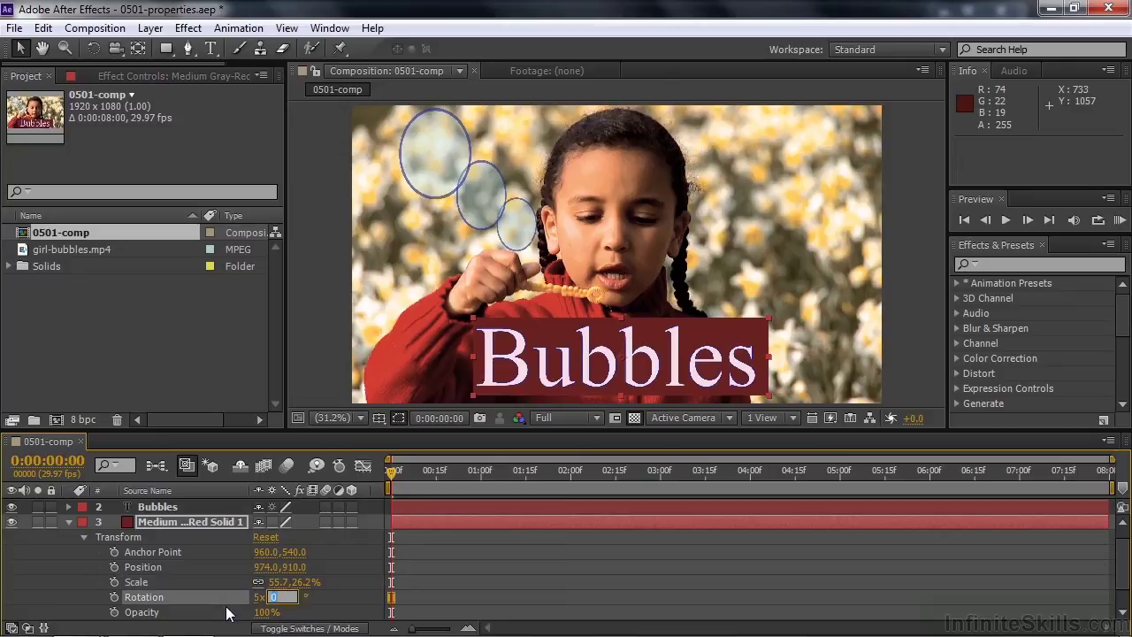
left_click(396, 474)
left_click_drag(397, 474, 382, 497)
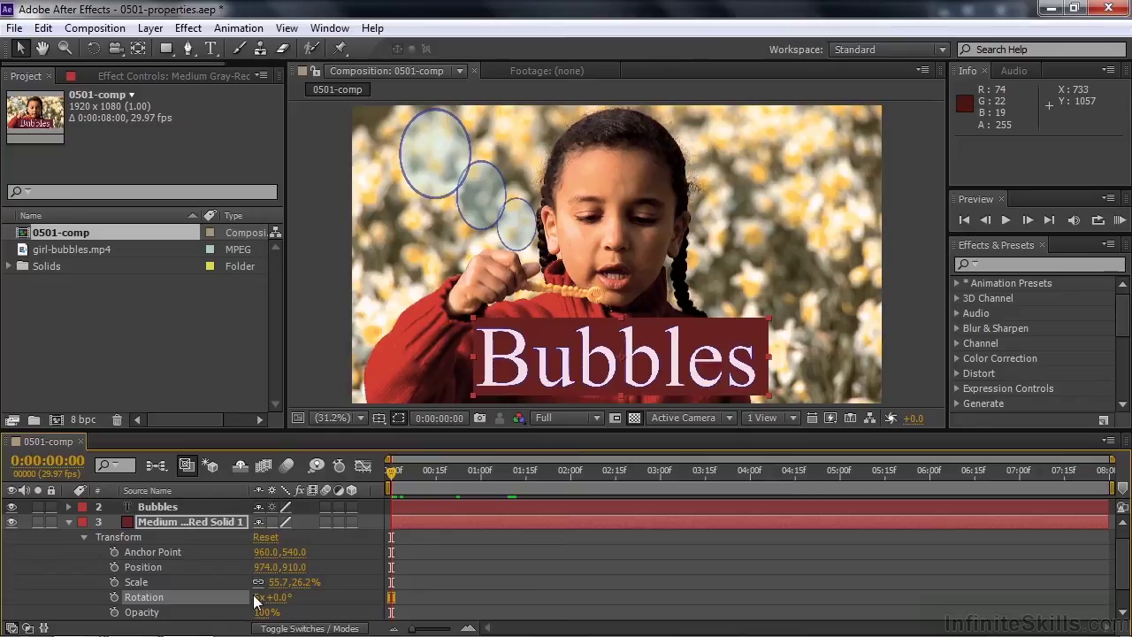
left_click(116, 599)
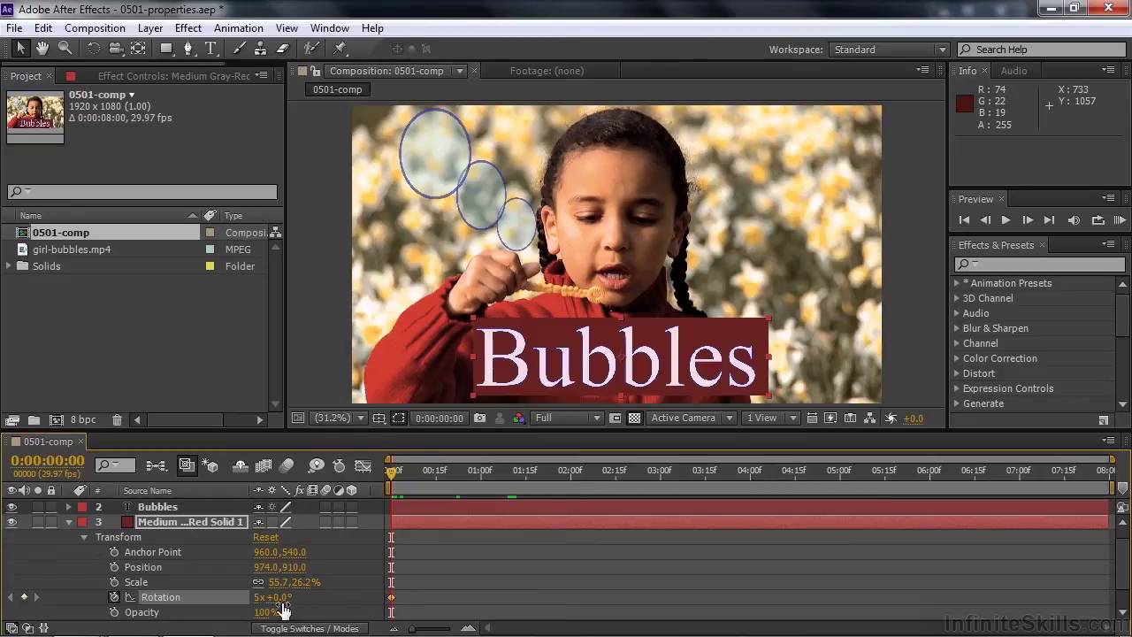
left_click_drag(392, 478, 701, 481)
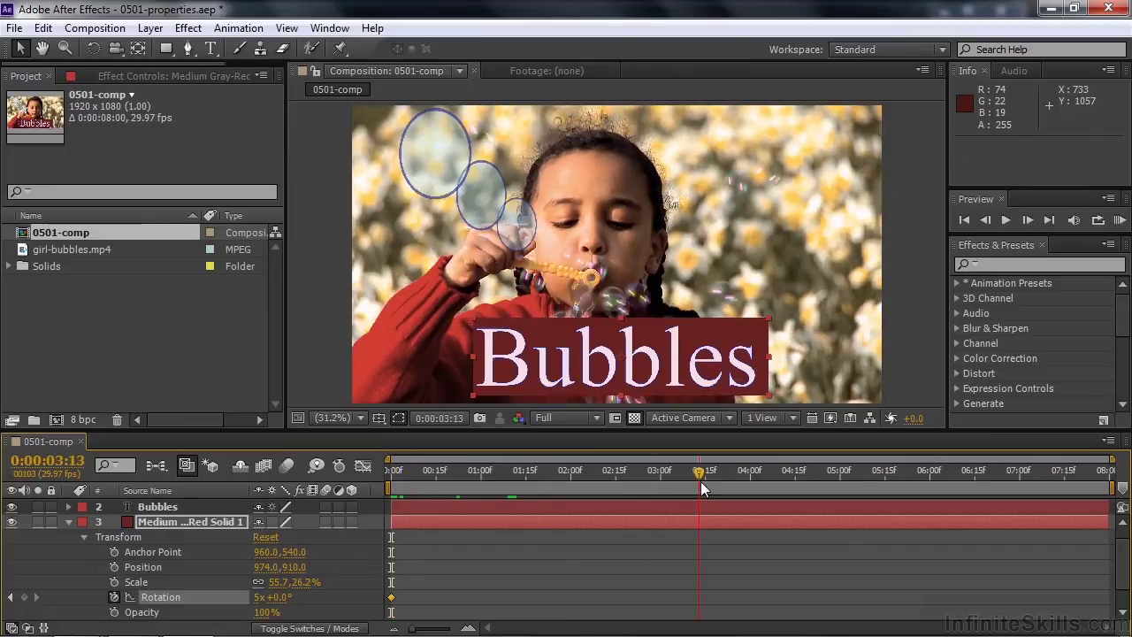
left_click(259, 598)
type("0")
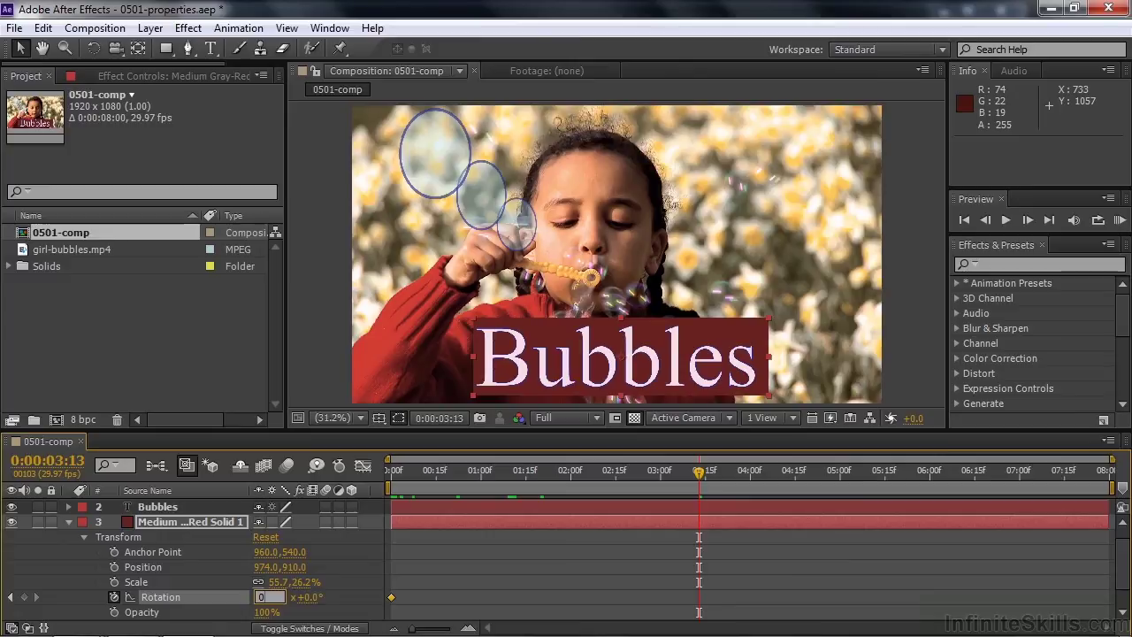
left_click(215, 553)
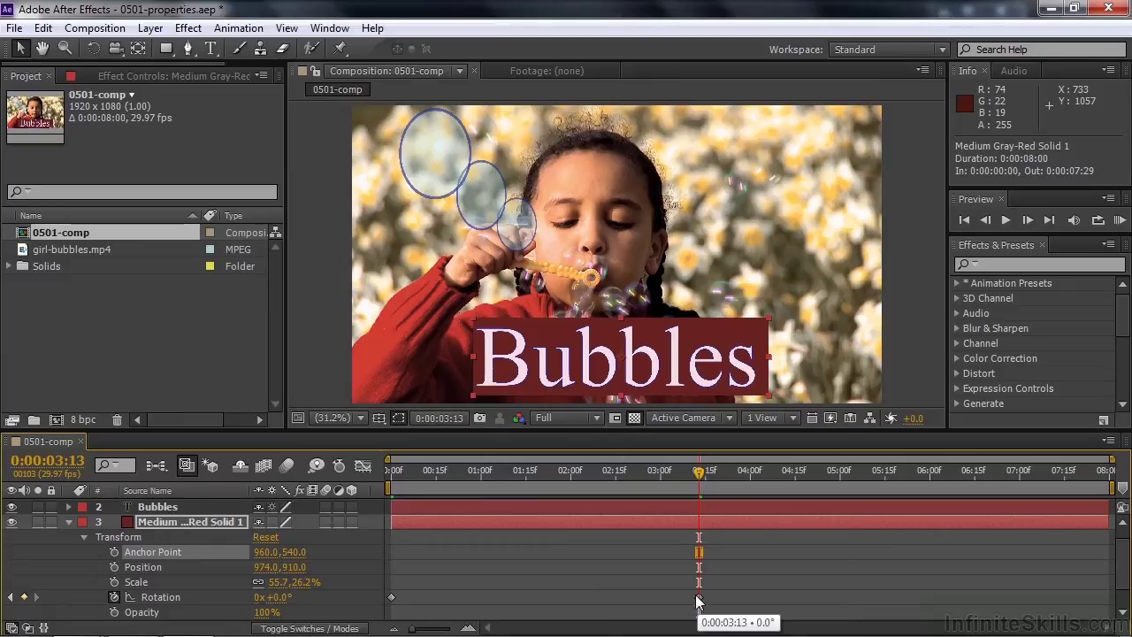
left_click(397, 476)
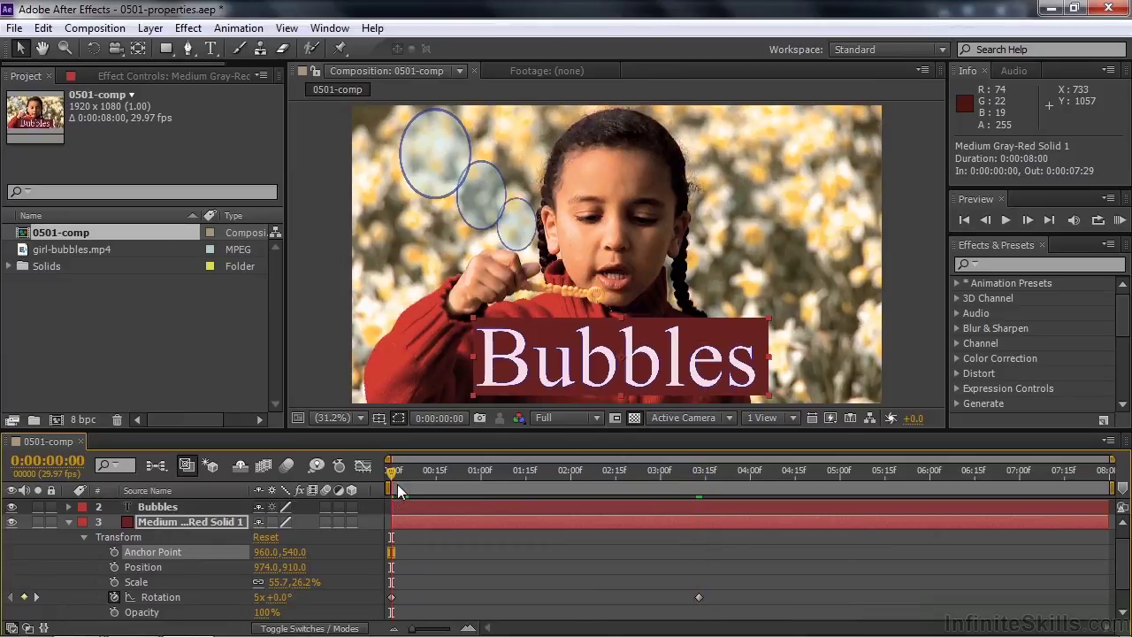
left_click_drag(395, 474, 698, 538)
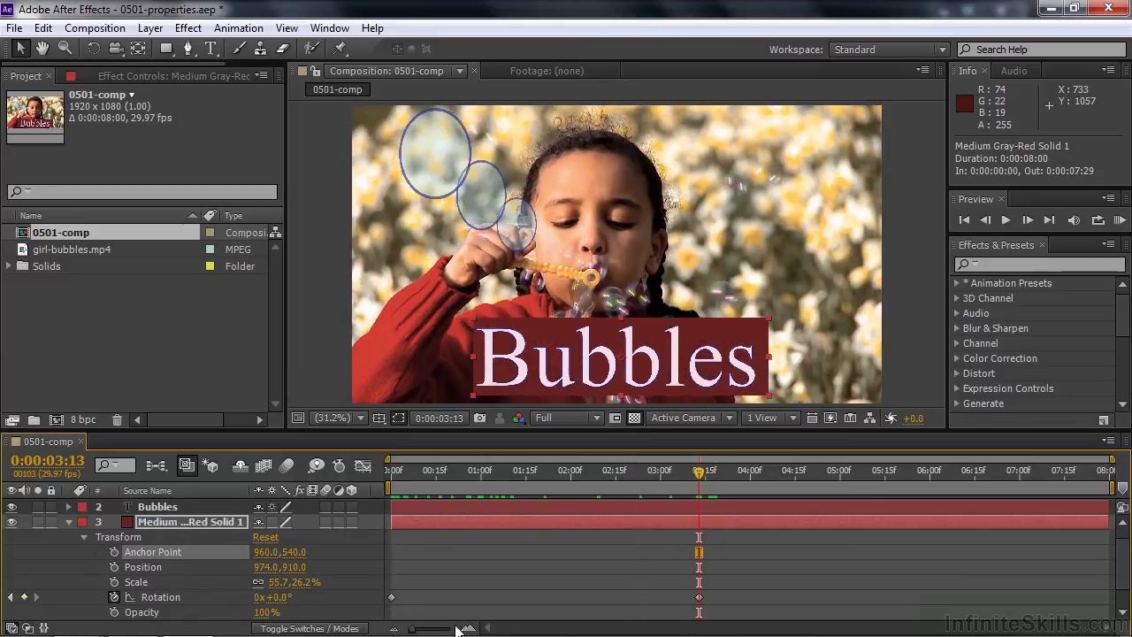
key("ctrl+z")
key("ctrl+z")
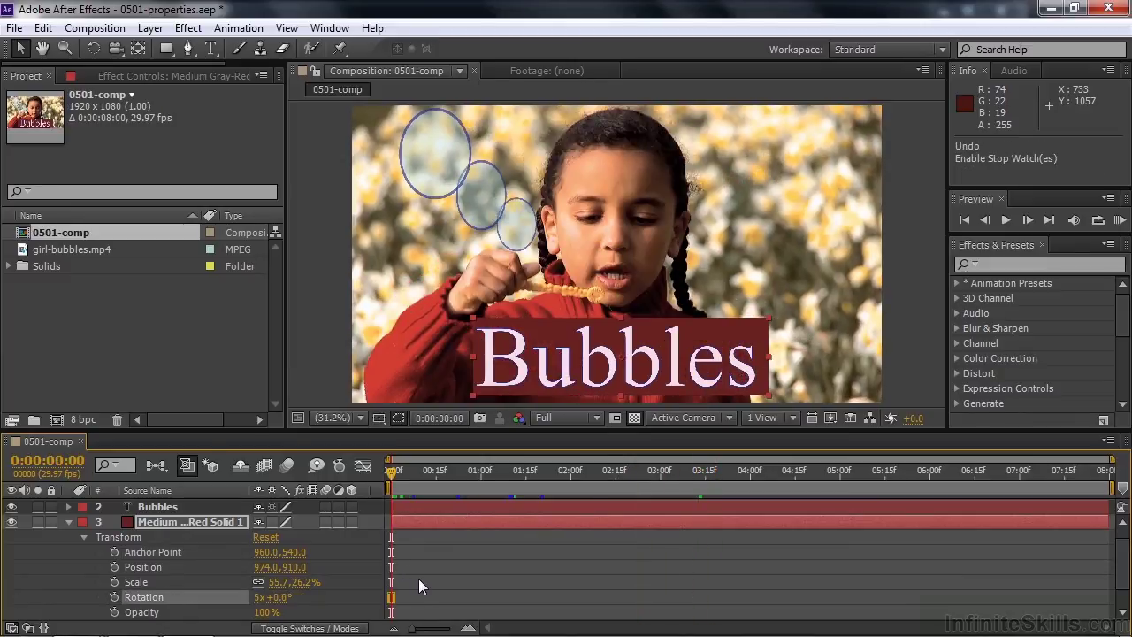
key("ctrl+z")
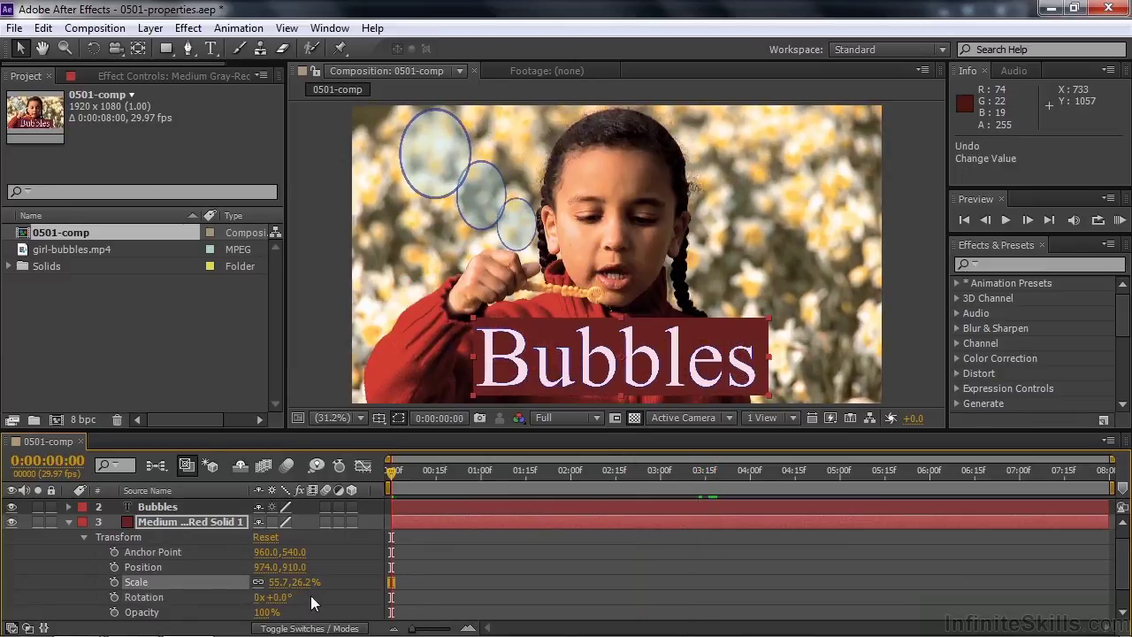
- Collapse the red solid, open Adjustment Layer 1's Transform, trial-shrink it, then reset to full-frame size
left_click(70, 521)
left_click(150, 552)
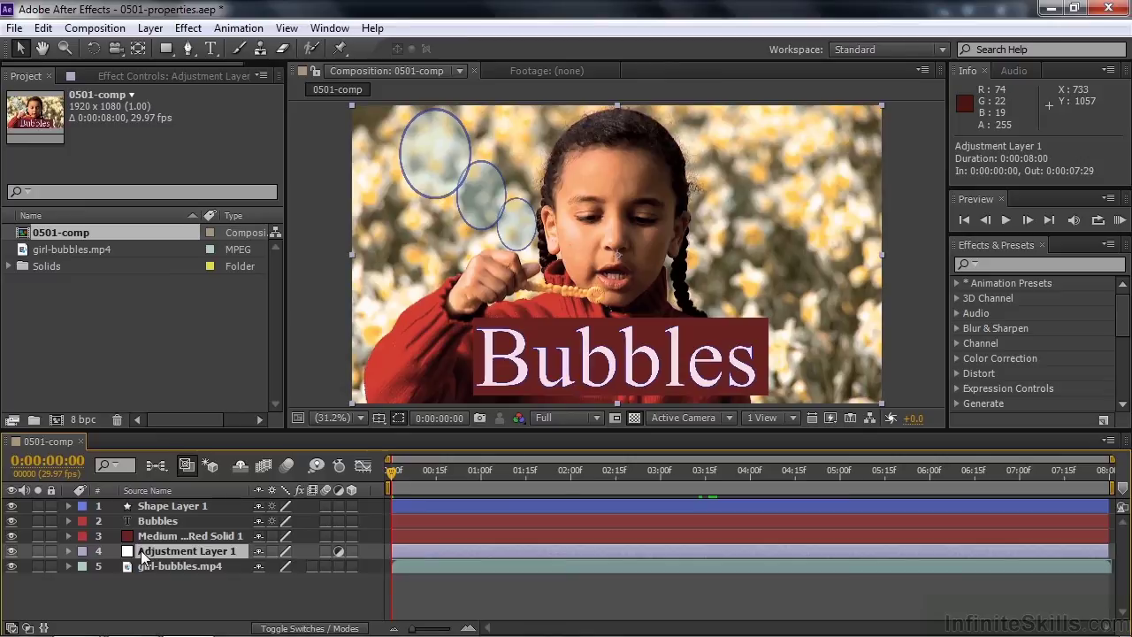
left_click(69, 551)
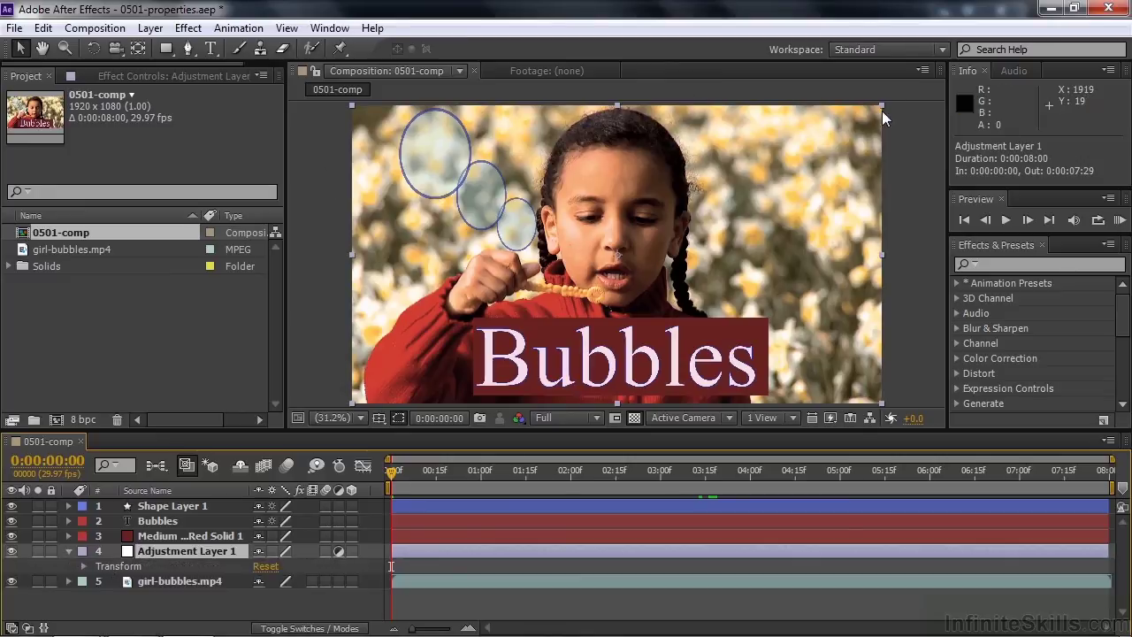
left_click_drag(882, 106, 780, 150)
left_click(266, 567)
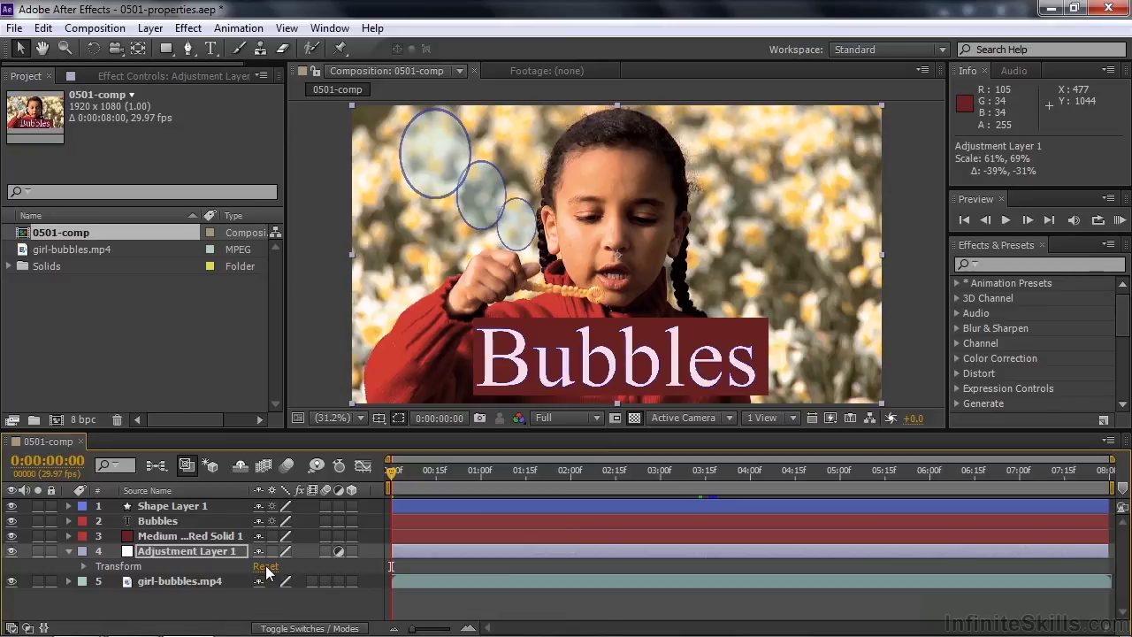
- Apply Hue/Saturation to Adjustment Layer 1, shift Master Hue to -31°, and narrow the layer from its left
left_click(991, 263)
type("hue")
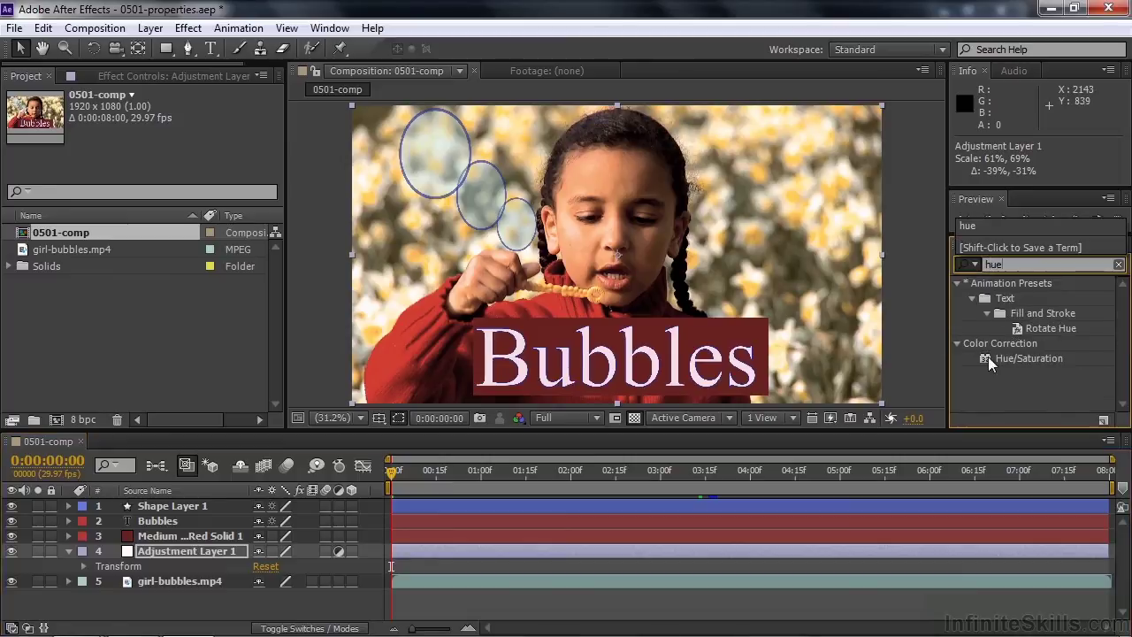
left_click_drag(988, 357, 488, 547)
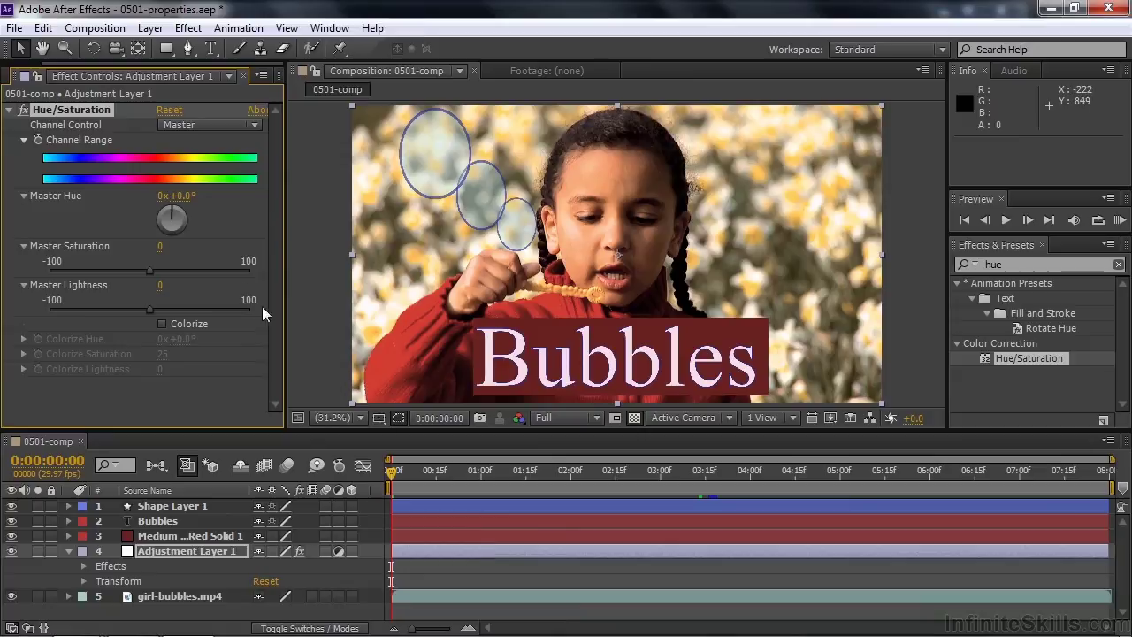
mouse_move(177, 203)
left_mouse_down()
mouse_move(148, 198)
mouse_move(187, 198)
mouse_move(161, 200)
mouse_move(163, 209)
left_mouse_up()
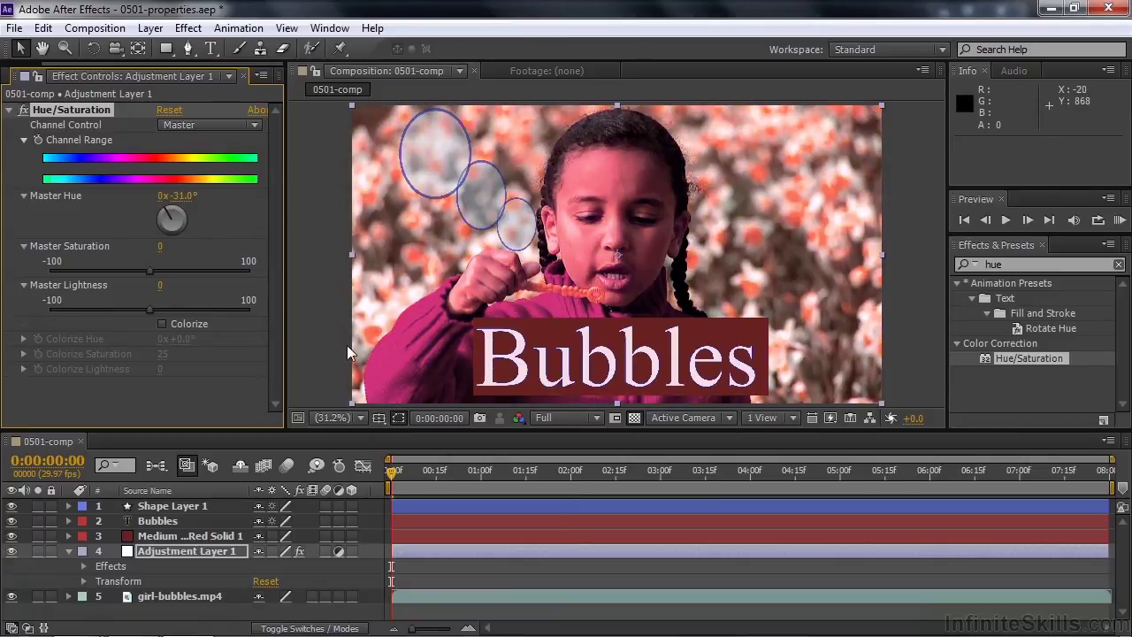
left_click_drag(352, 254, 517, 263)
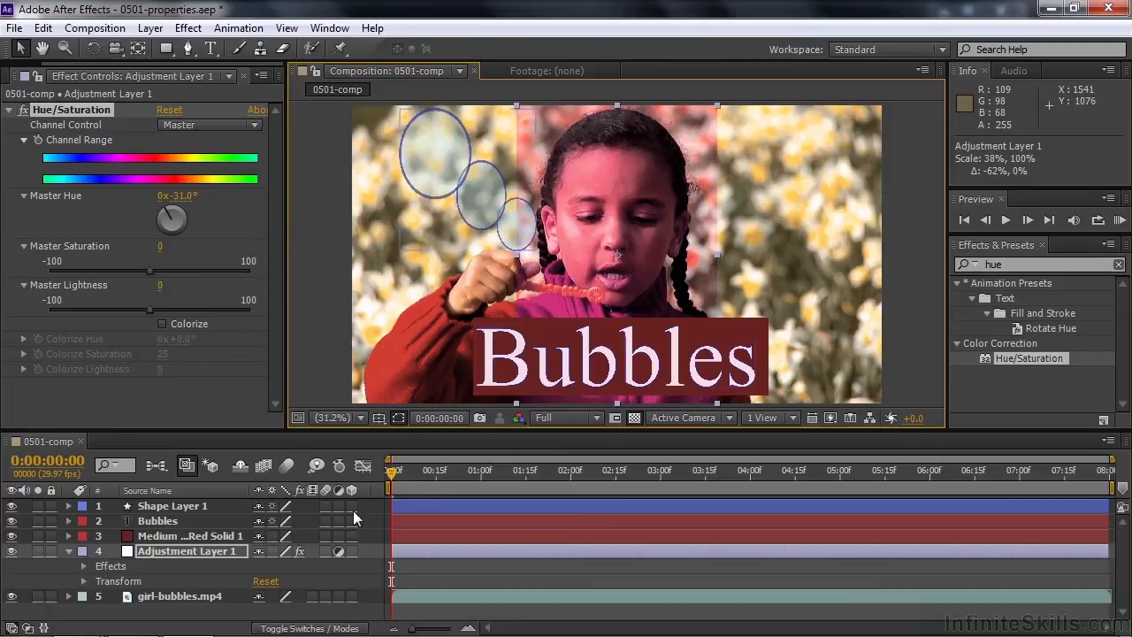
- Twirl open Adjustment Layer 1's Effects > Hue/Saturation properties in the timeline, then collapse them again
left_click(84, 566)
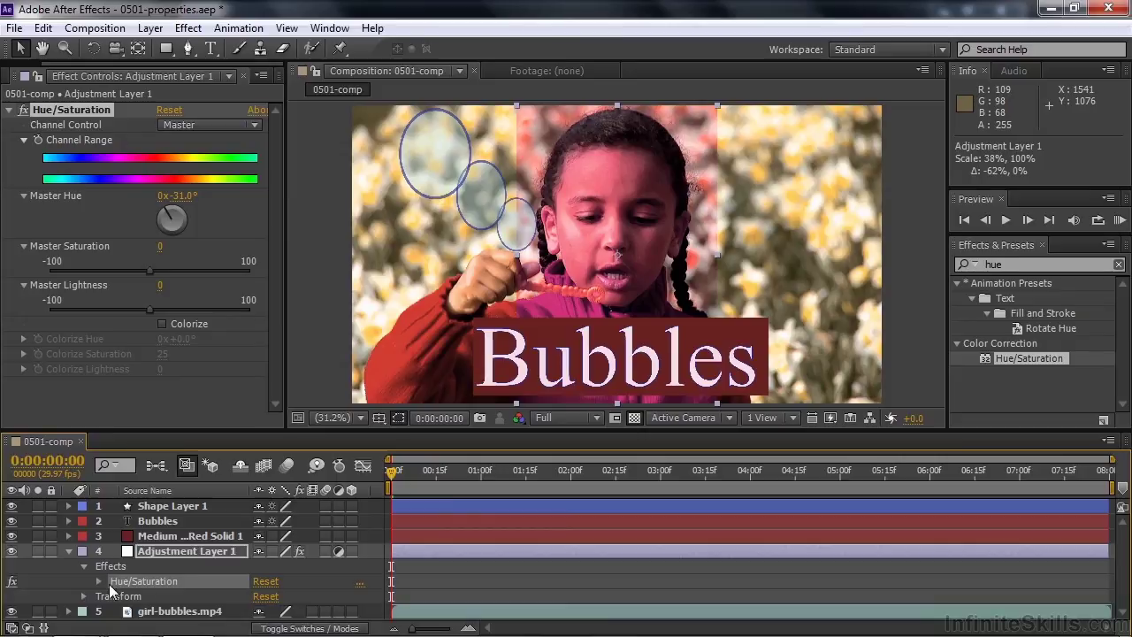
left_click(98, 581)
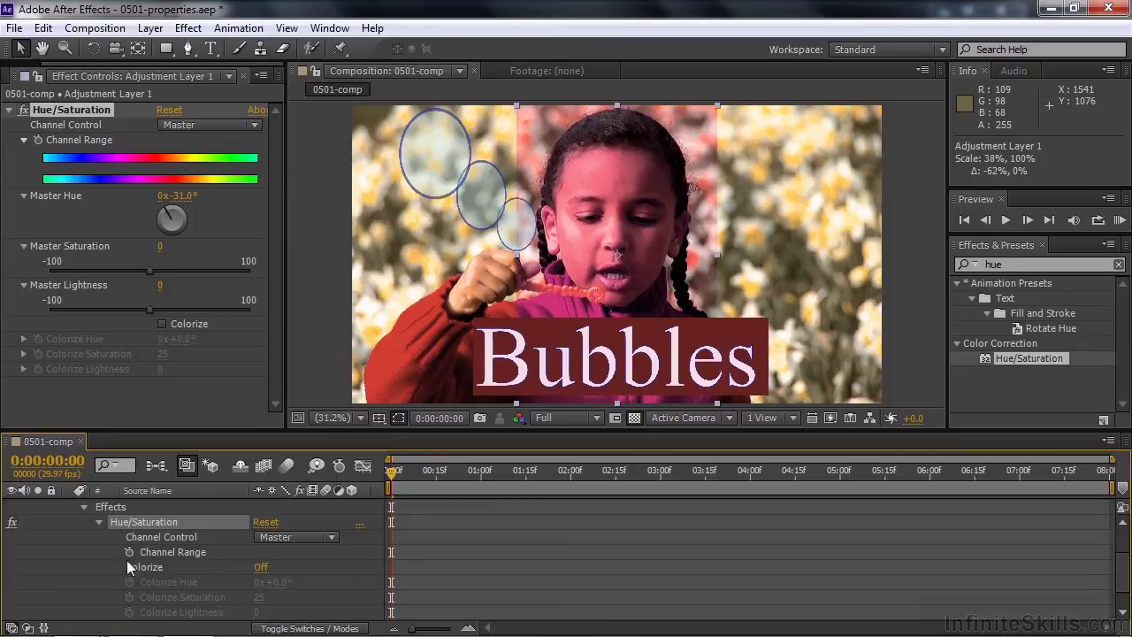
left_click(98, 521)
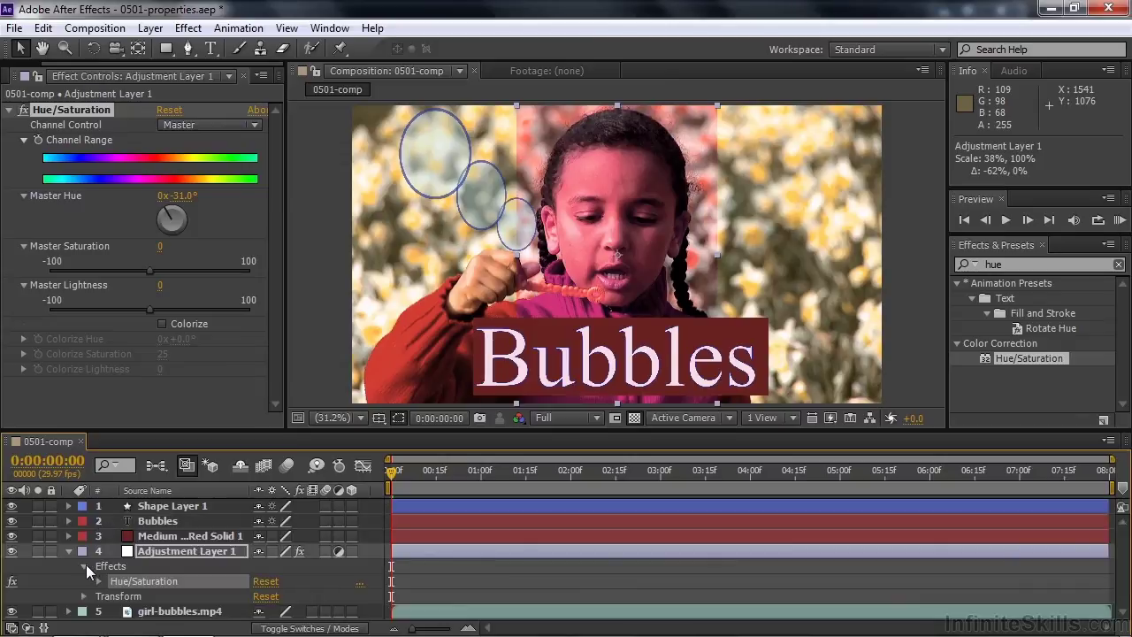
left_click(85, 565)
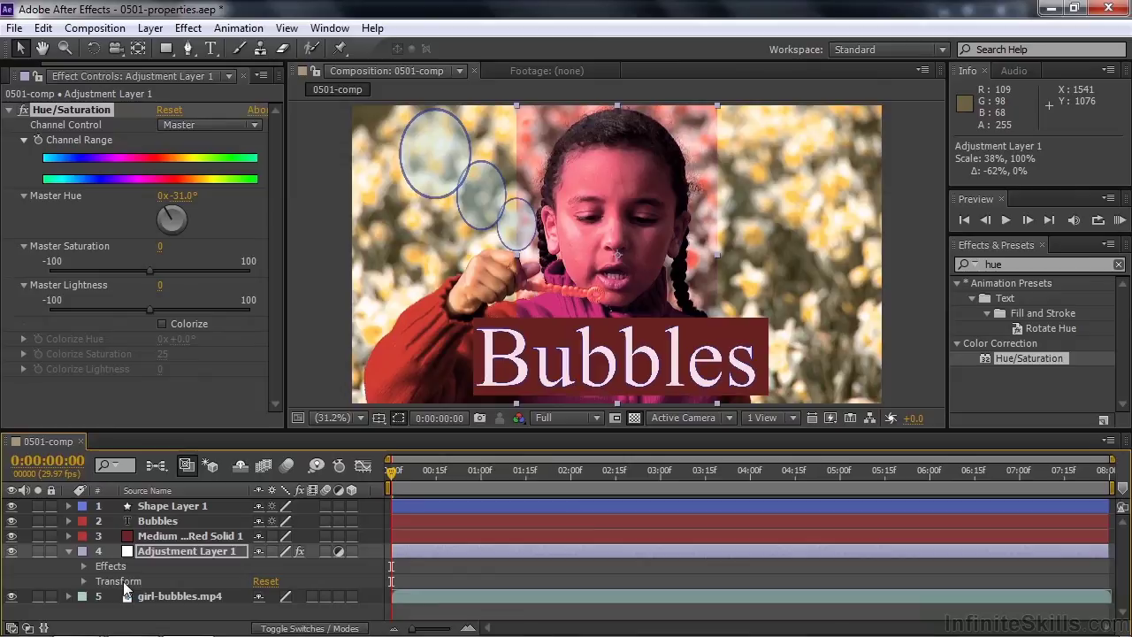
- Collapse Adjustment Layer 1, hide its hue tint effect, and expand the Bubbles text layer
left_click(69, 552)
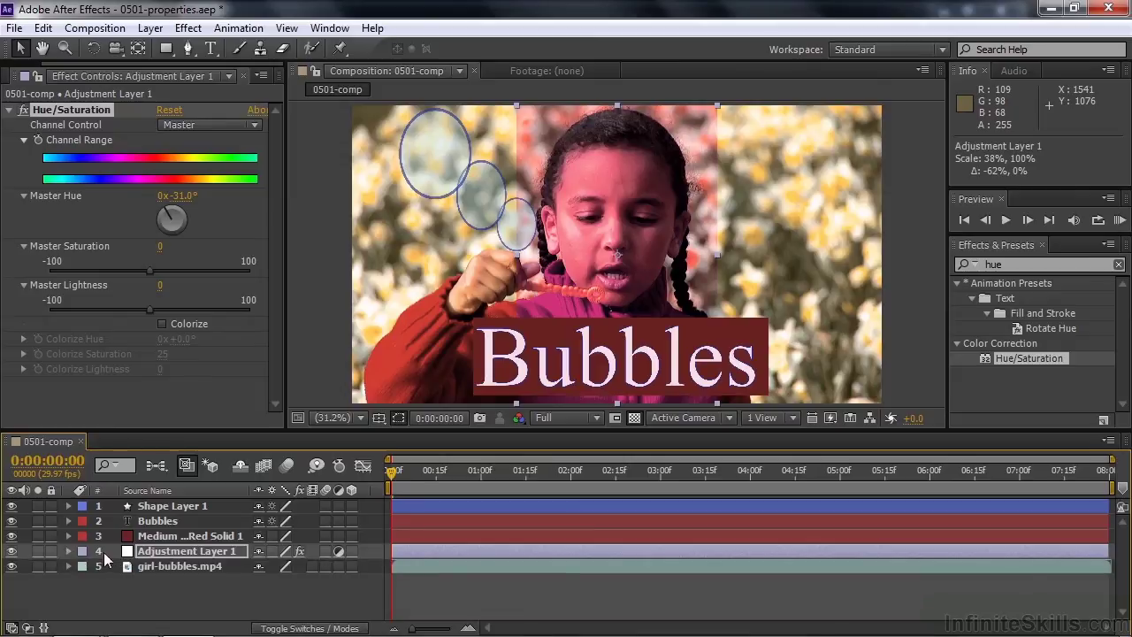
left_click(12, 551)
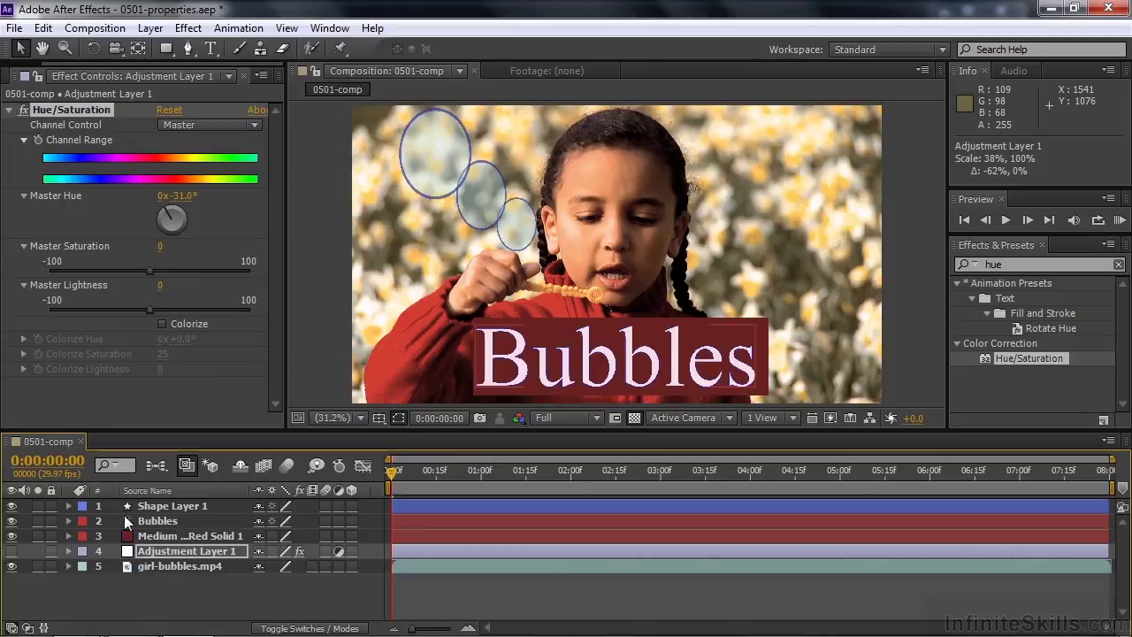
left_click(69, 521)
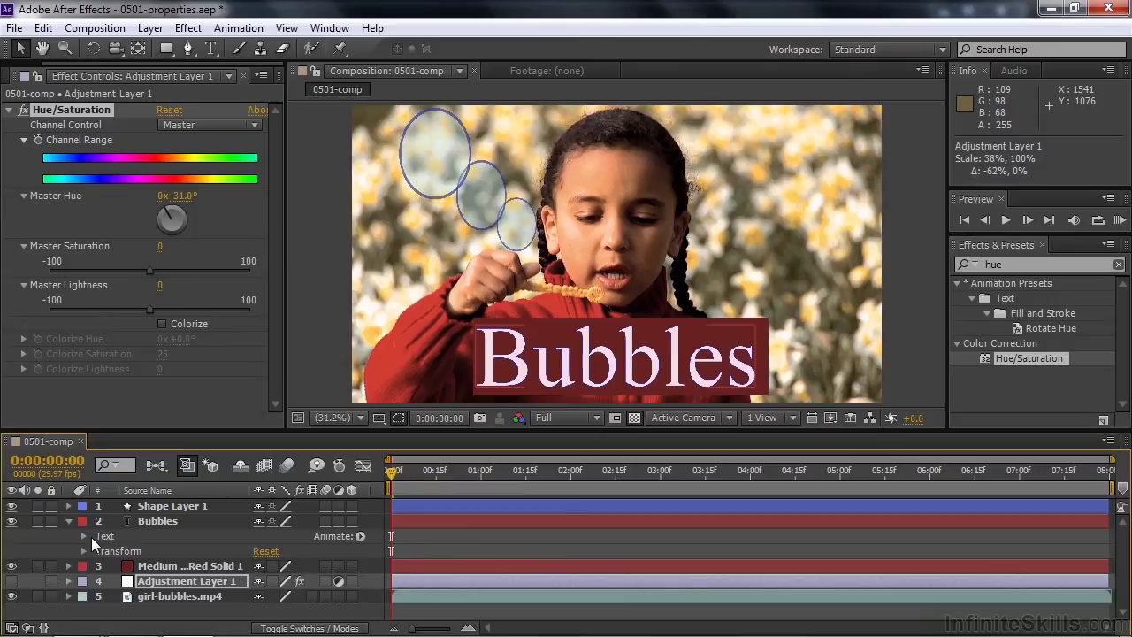
left_click(78, 533)
- Look through Bubbles' Text properties and animator list without adding anything, then fold Text away
left_click(84, 537)
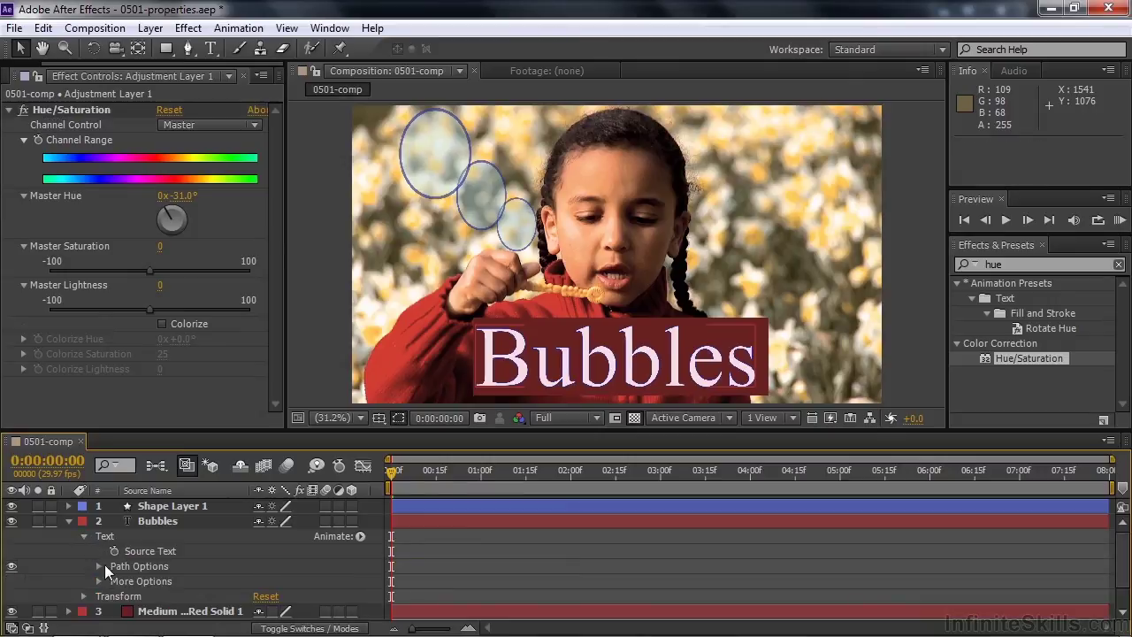
left_click(361, 536)
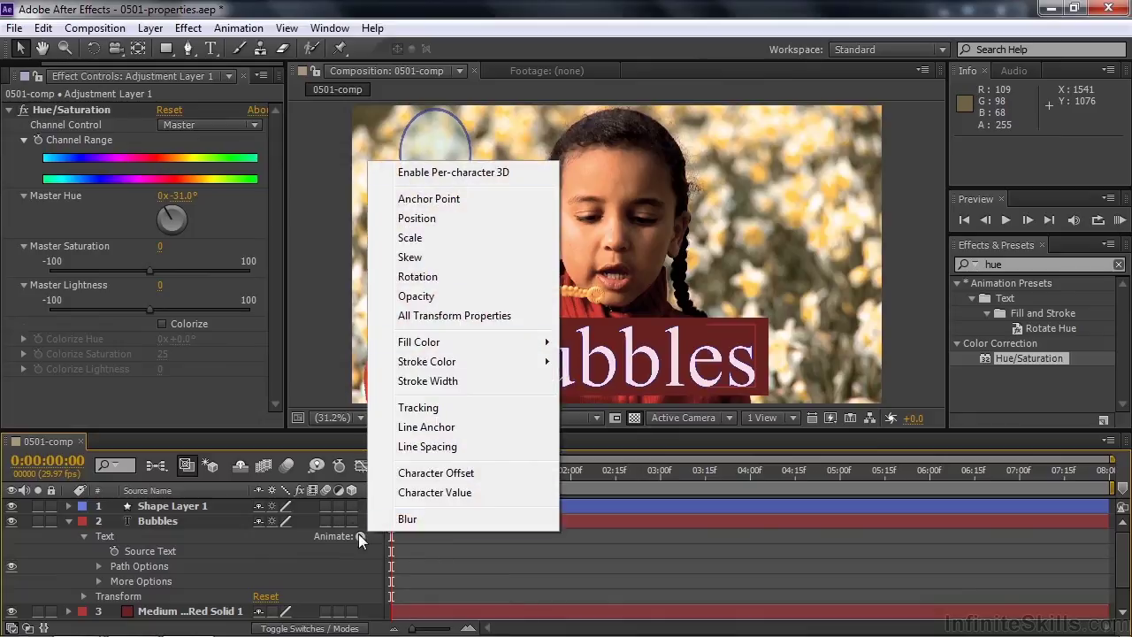
left_click(155, 526)
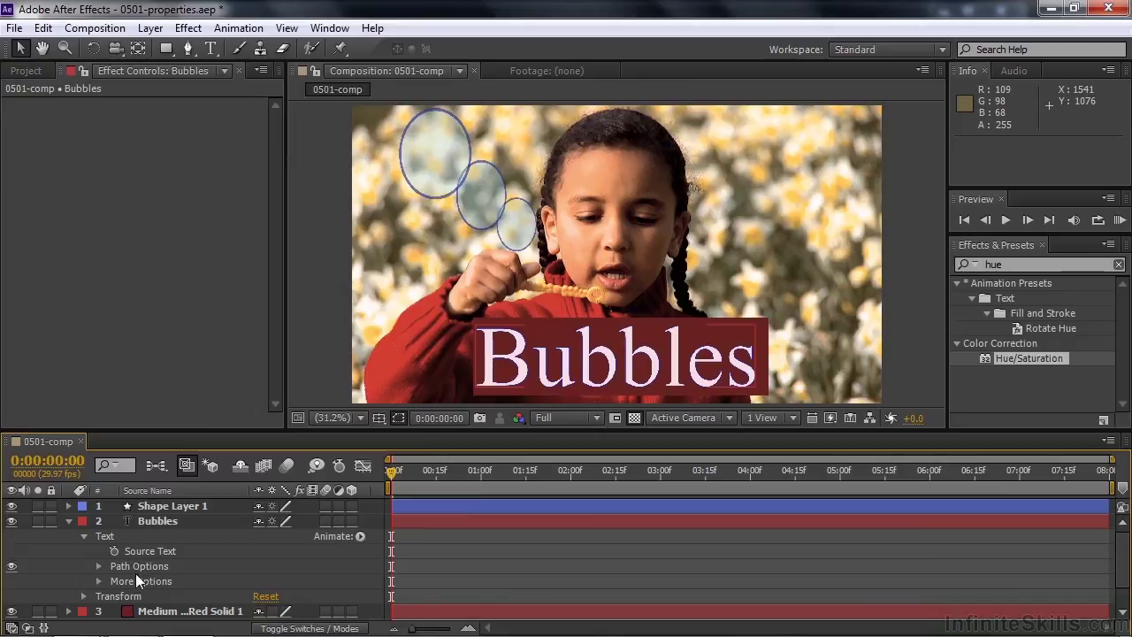
left_click(84, 535)
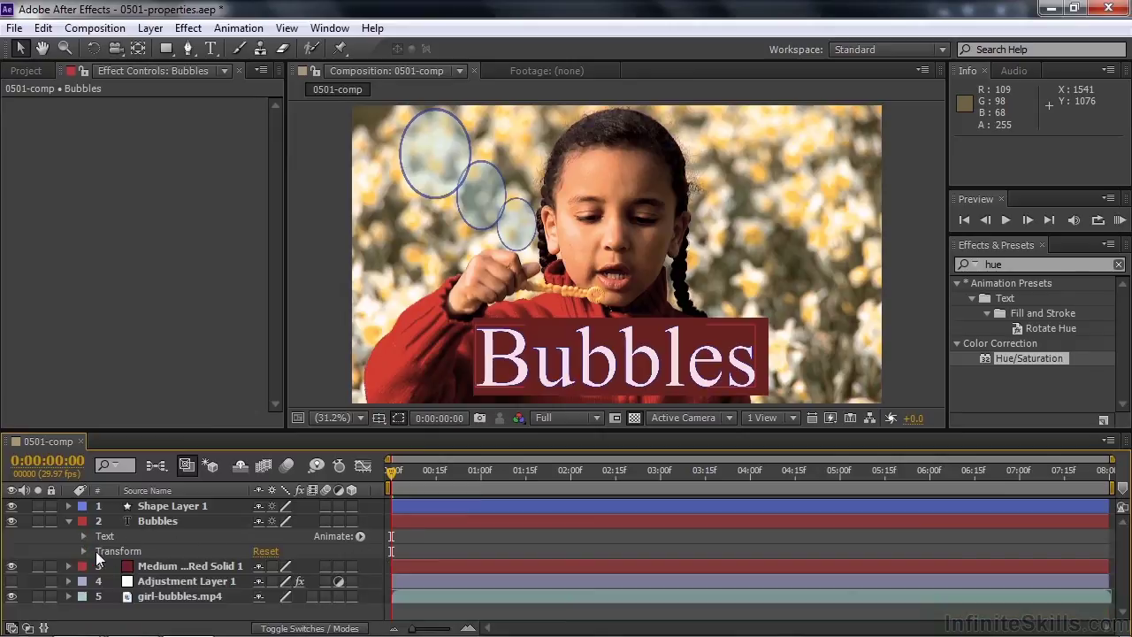
- Reveal the Bubbles Transform group and try scrubbing Rotation, leaving it at 0°
left_click(83, 550)
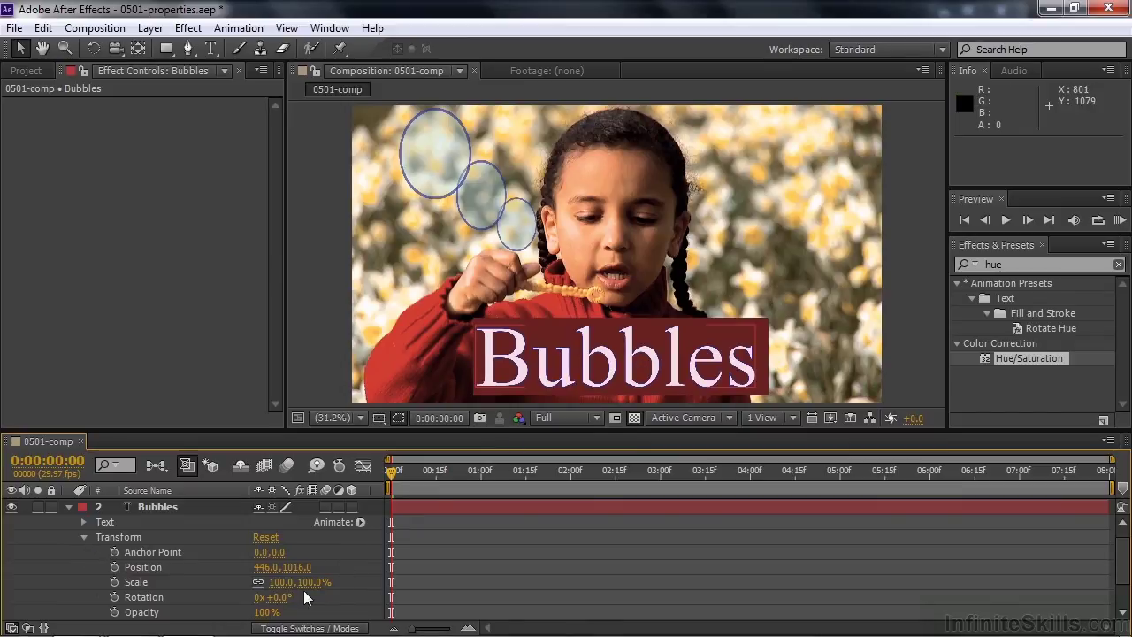
left_click(279, 597)
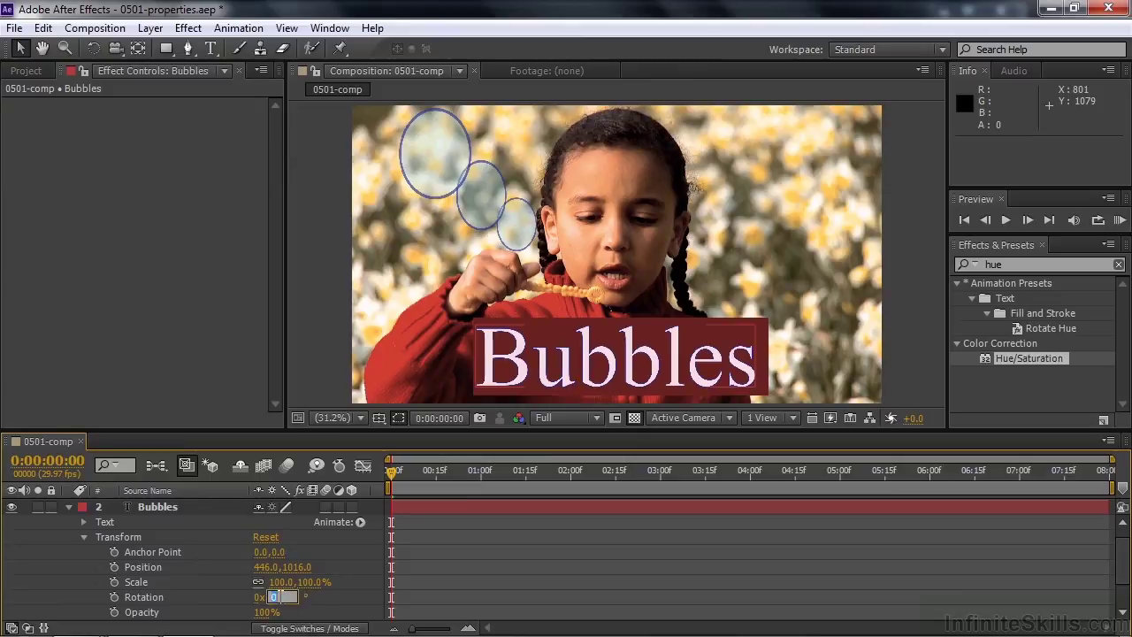
left_click(235, 595)
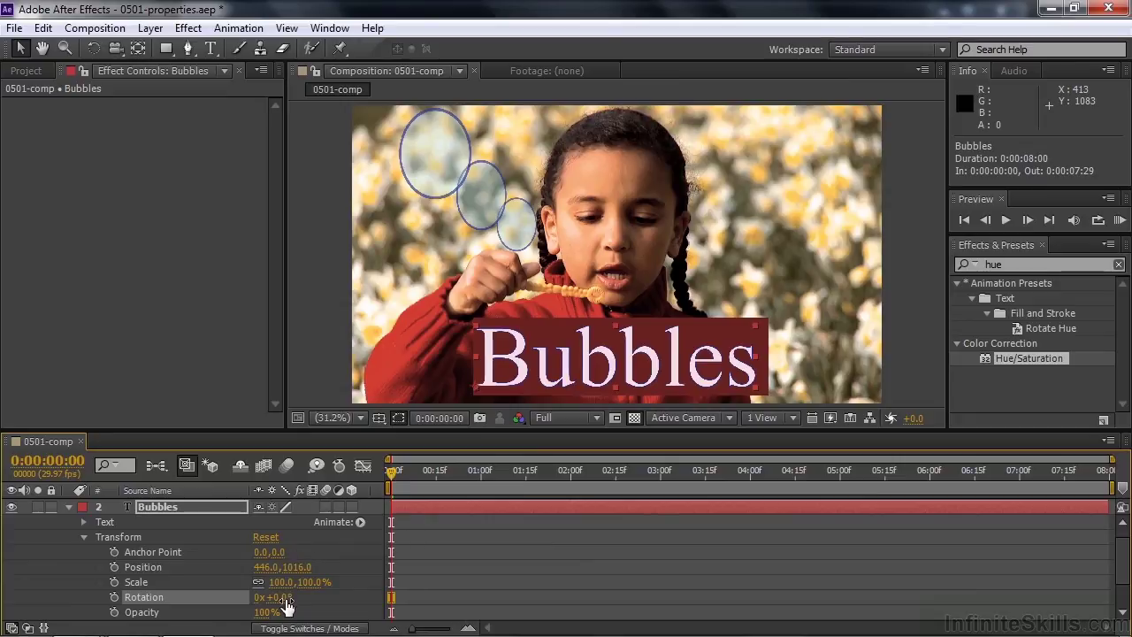
mouse_move(285, 597)
left_mouse_down()
mouse_move(265, 597)
mouse_move(300, 597)
mouse_move(286, 598)
left_mouse_up()
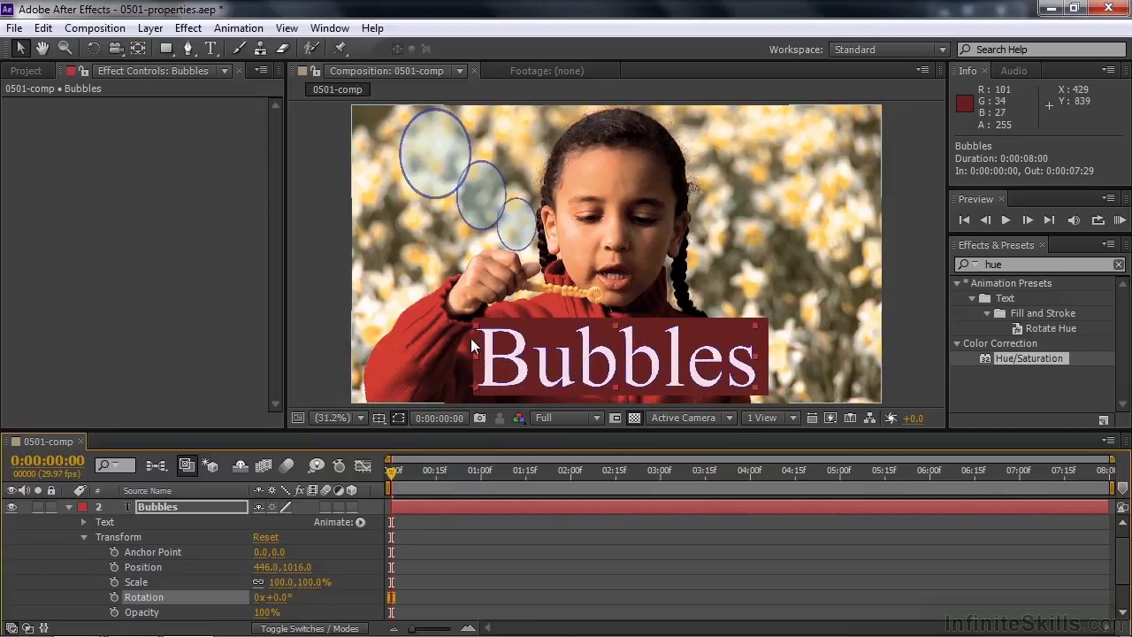
- Move the Bubbles anchor point to 506.4, 0.0 with Pan Behind and scale the text to 94%
key("y")
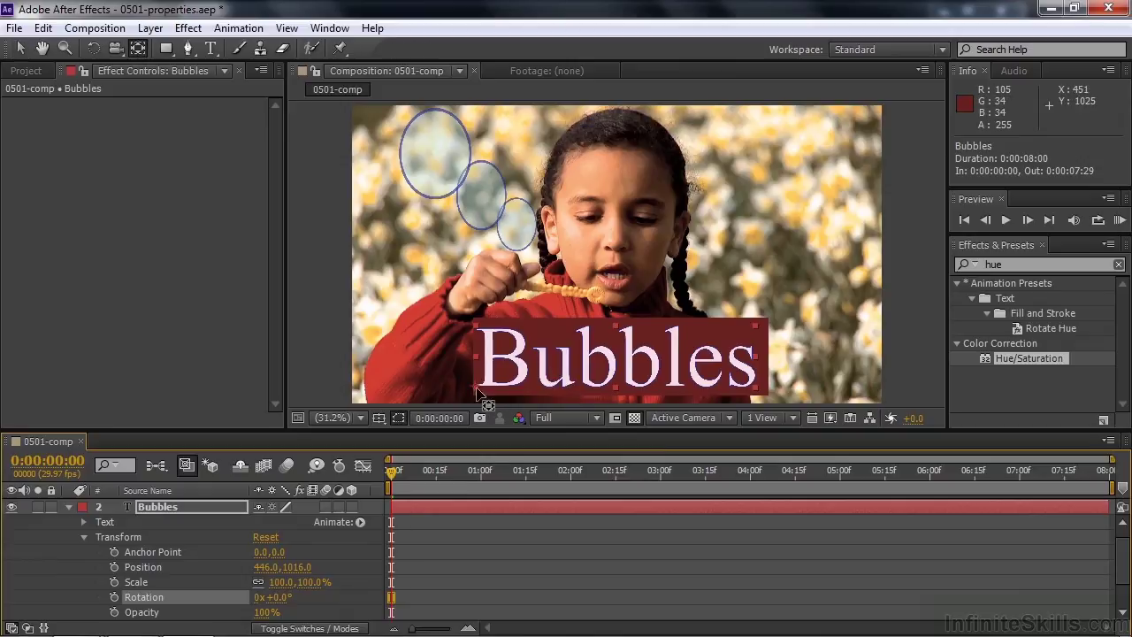
left_click_drag(482, 395, 619, 394)
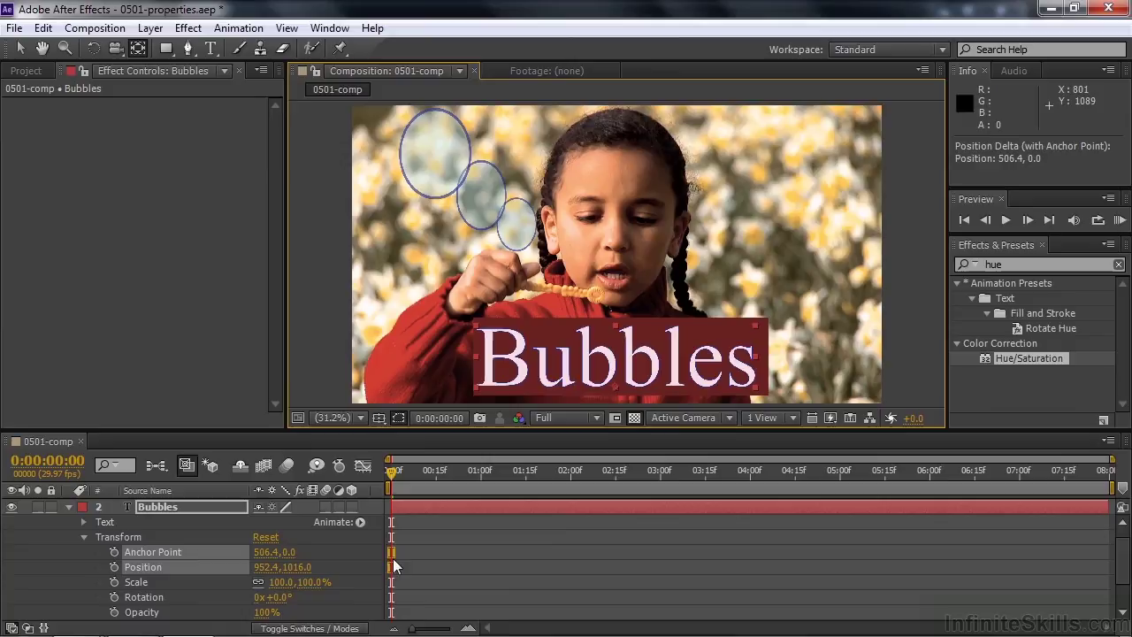
mouse_move(277, 597)
left_mouse_down()
mouse_move(297, 597)
mouse_move(276, 597)
left_mouse_up()
left_click(276, 597)
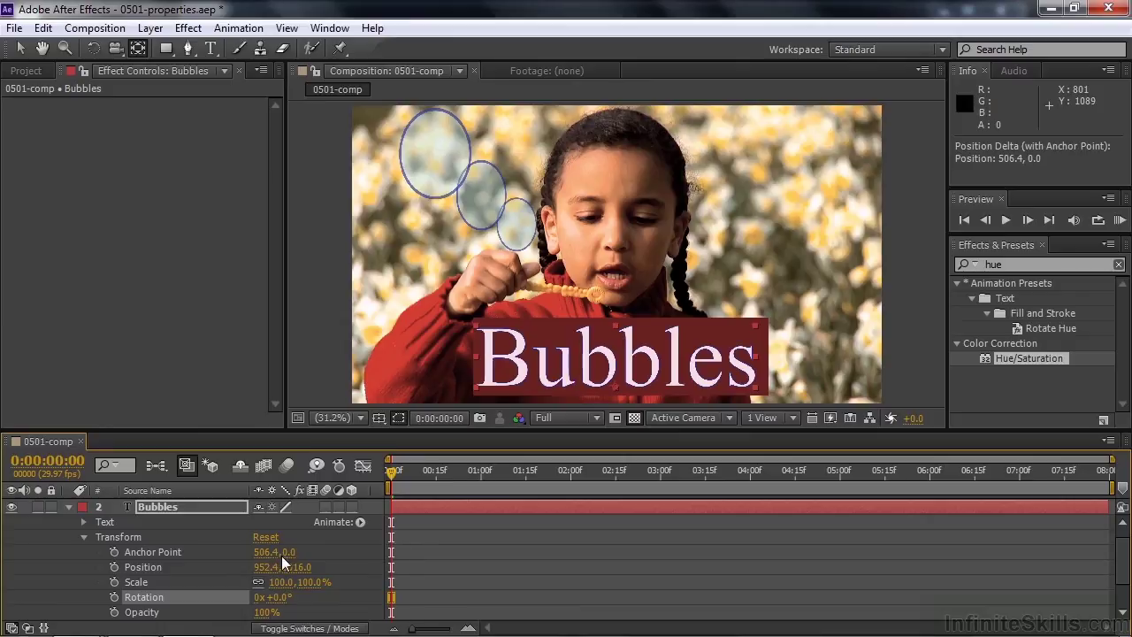
left_click_drag(279, 582, 280, 612)
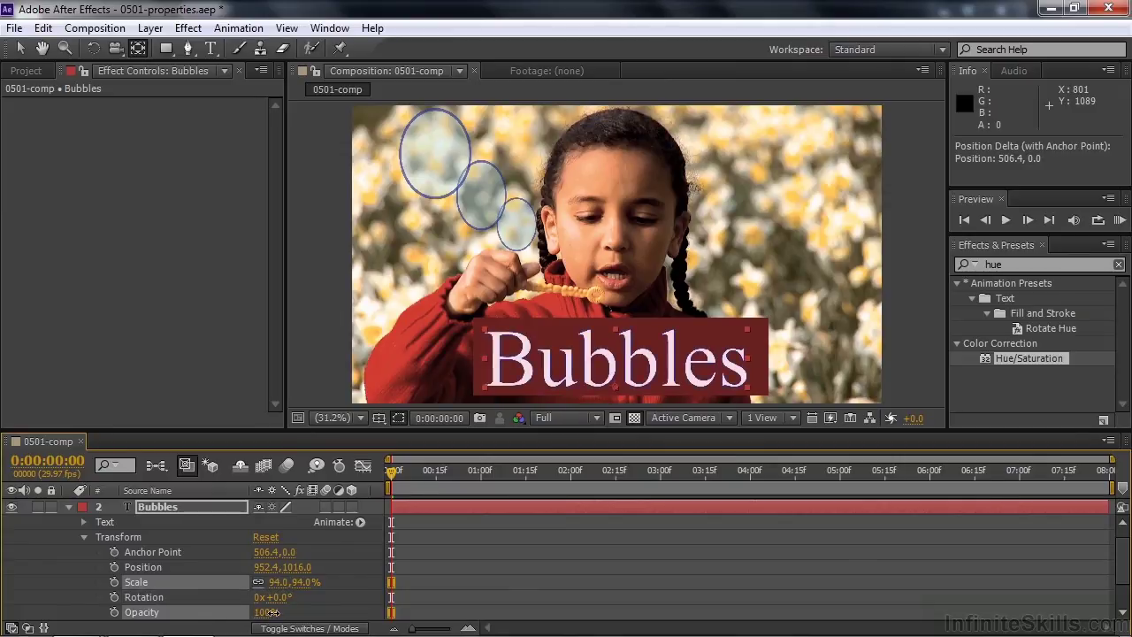
- Collapse Bubbles, open Shape Layer 1's Transform, and rotate all the bubble shapes to -1.0°
left_click(84, 537)
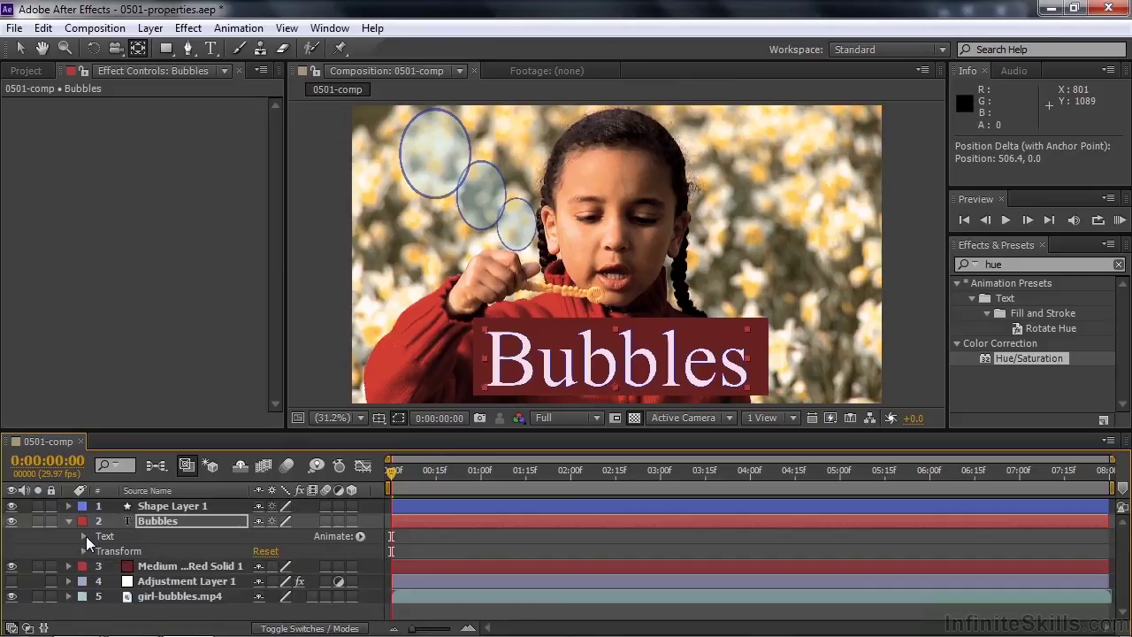
left_click(69, 522)
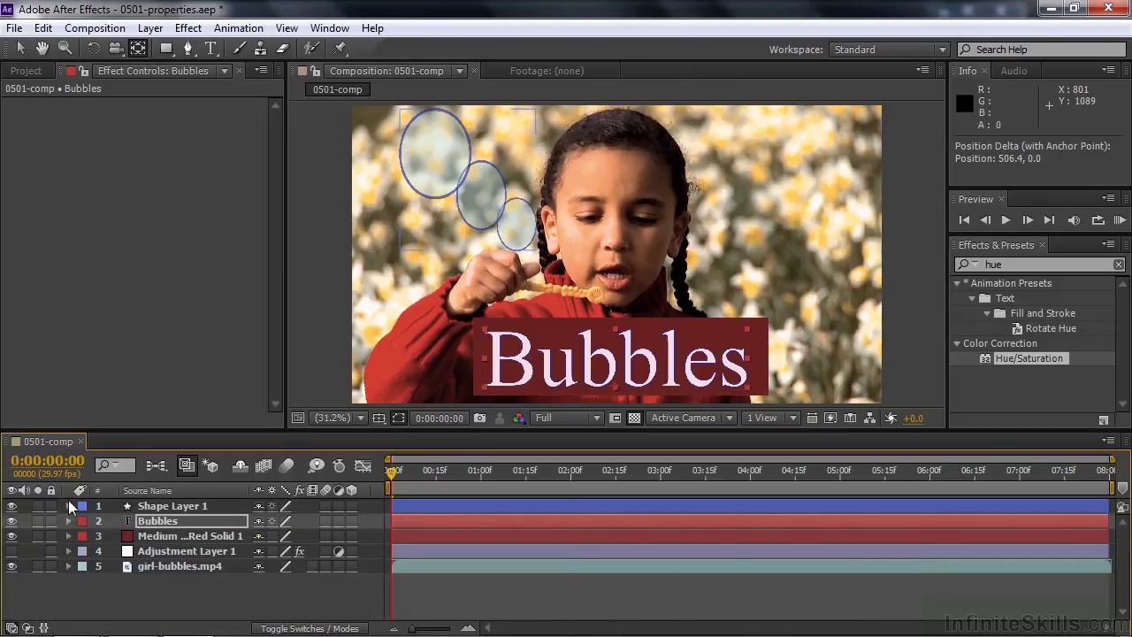
left_click(68, 505)
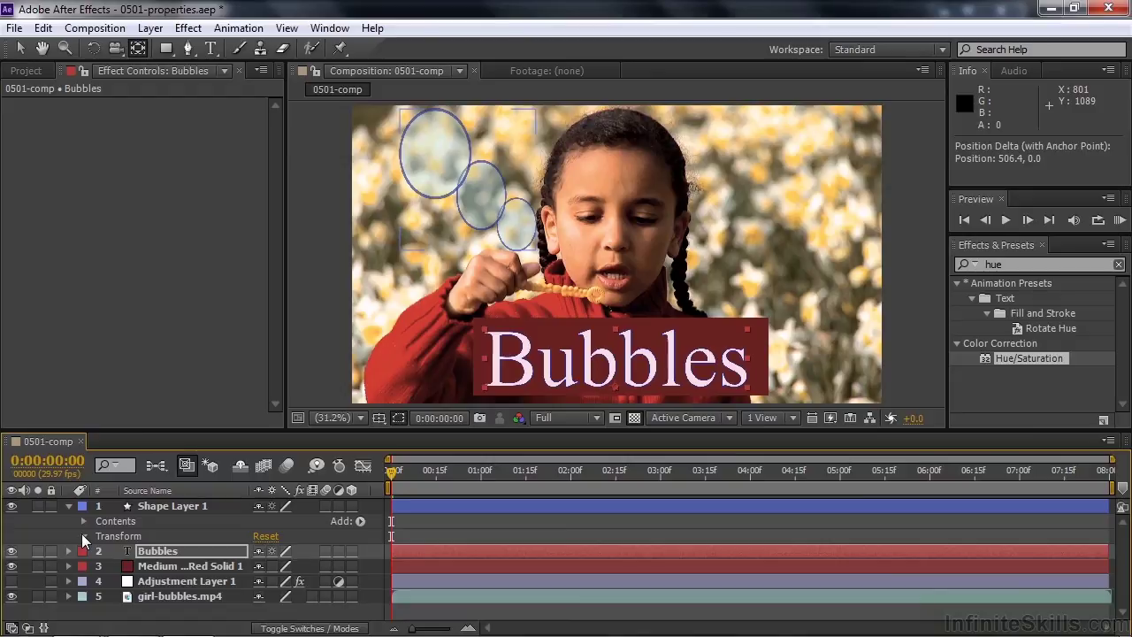
left_click(83, 535)
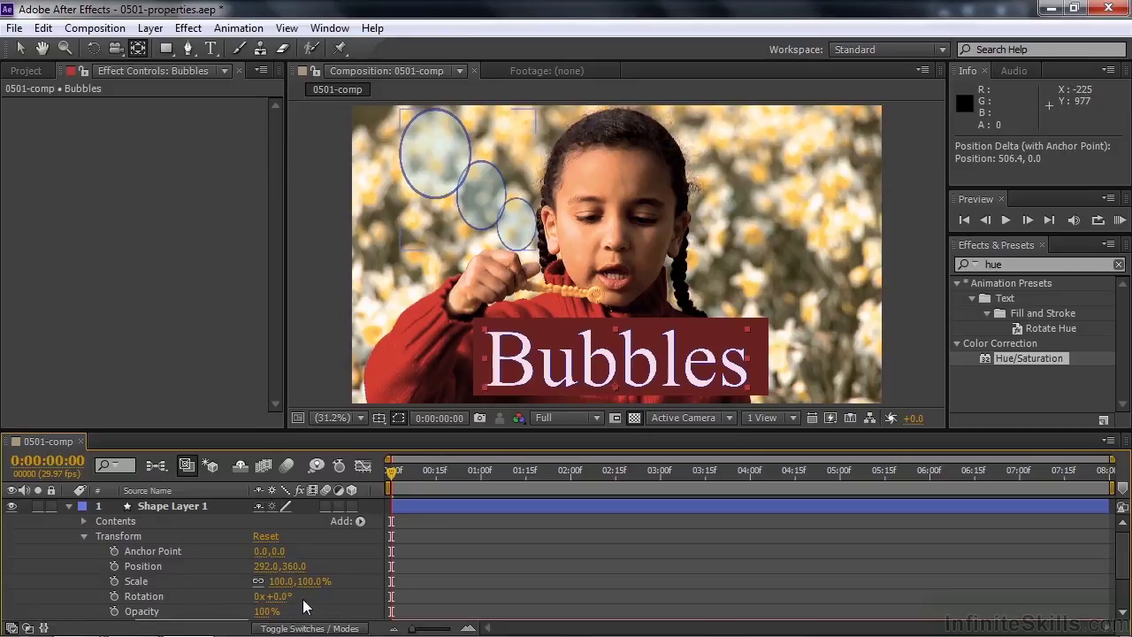
mouse_move(278, 597)
left_mouse_down()
mouse_move(297, 601)
mouse_move(285, 601)
left_mouse_up()
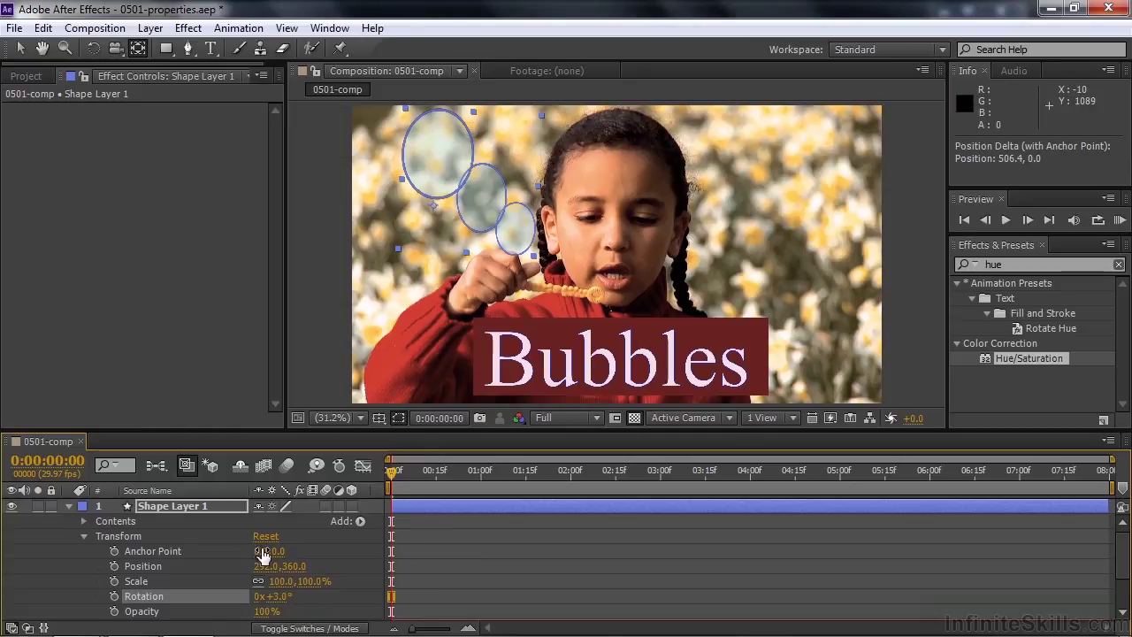
left_click_drag(271, 597, 277, 622)
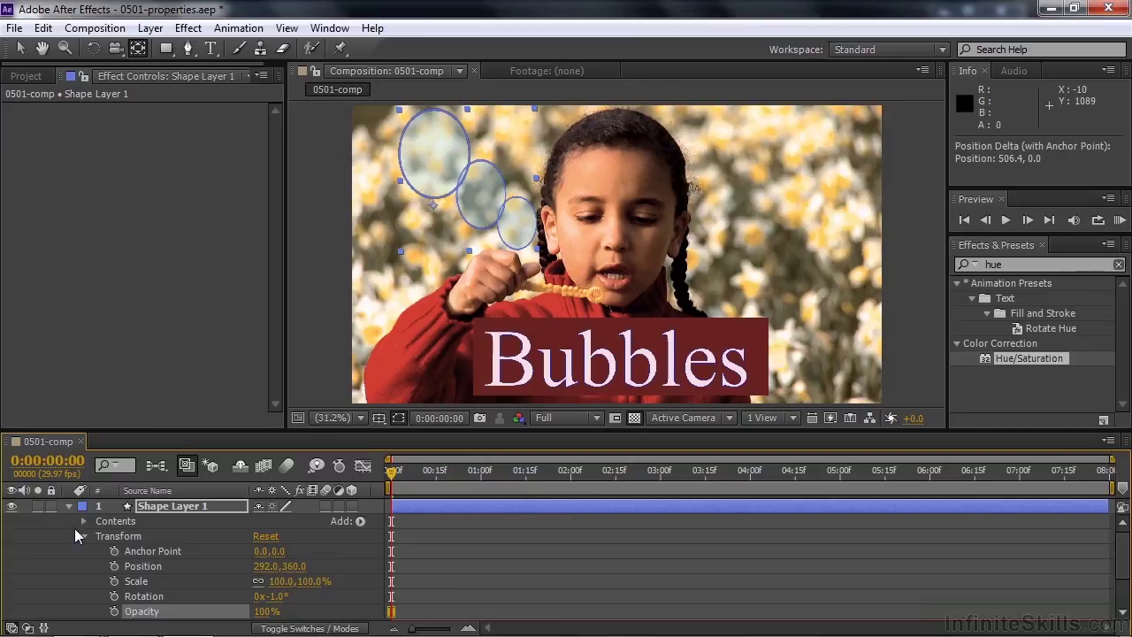
- Collapse Shape Layer 1's Transform, open Contents > Ellipse 1, and fold Stroke 1 to expose Ellipse 1's Transform
left_click(82, 535)
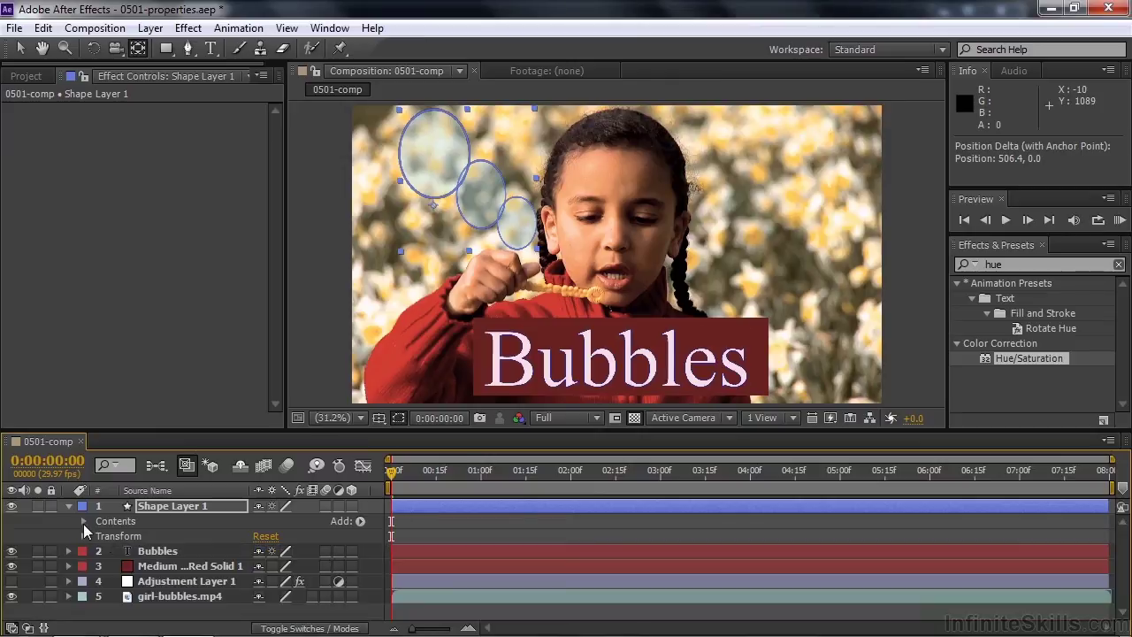
left_click(83, 521)
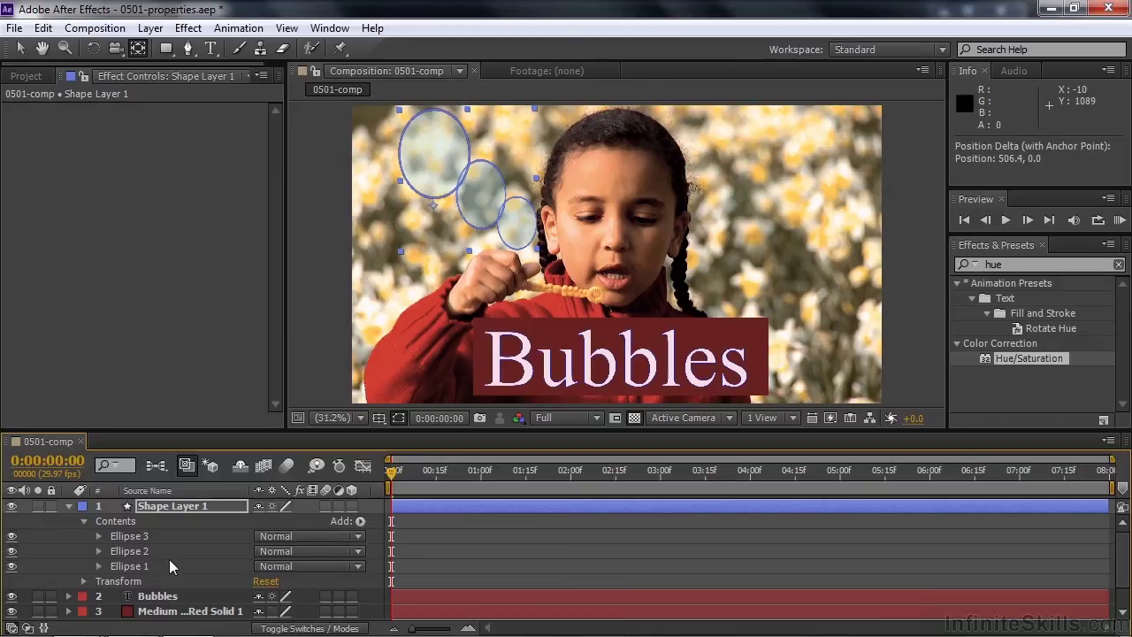
left_click(99, 566)
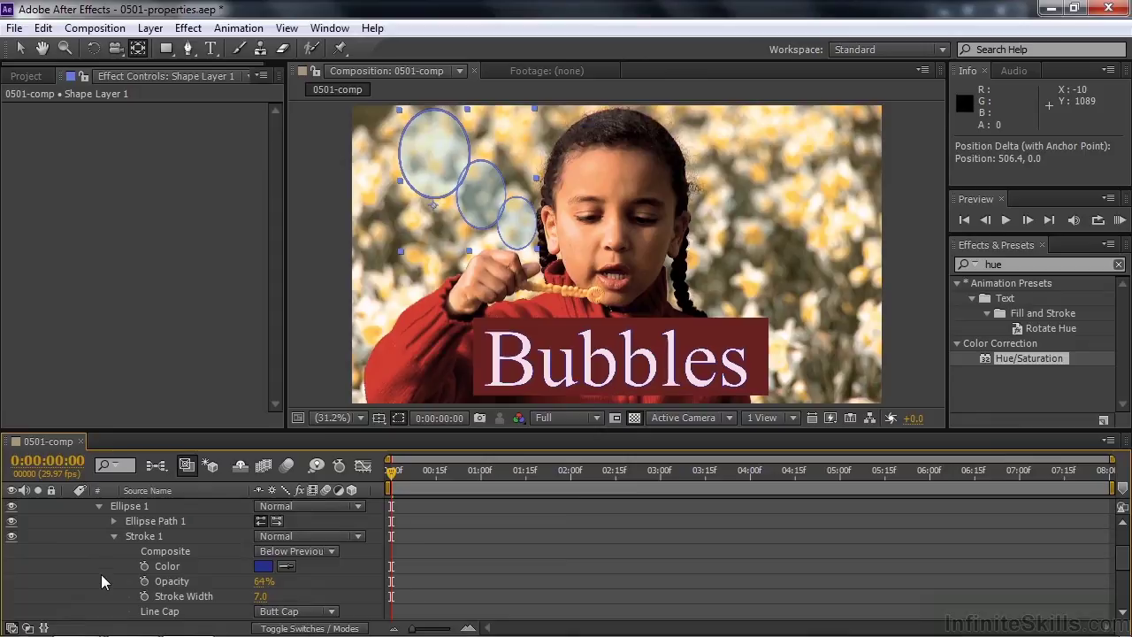
left_click(115, 536)
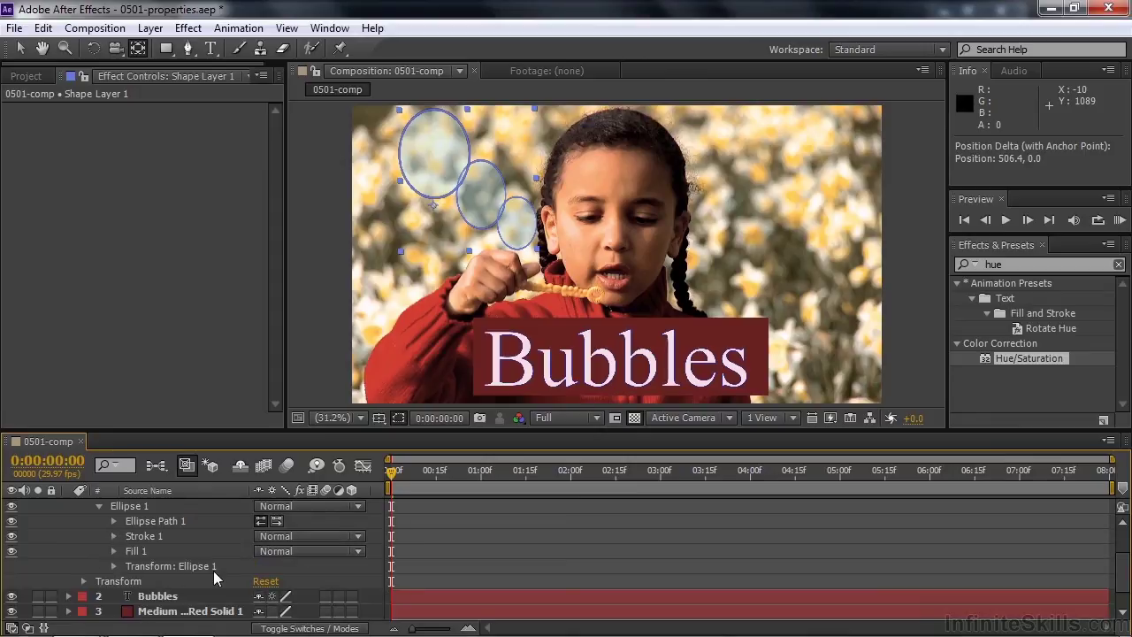
- In Transform: Ellipse 1, undo a trial skew, rotate the ellipse to -2.0°, and keep Opacity at 100%
left_click(113, 566)
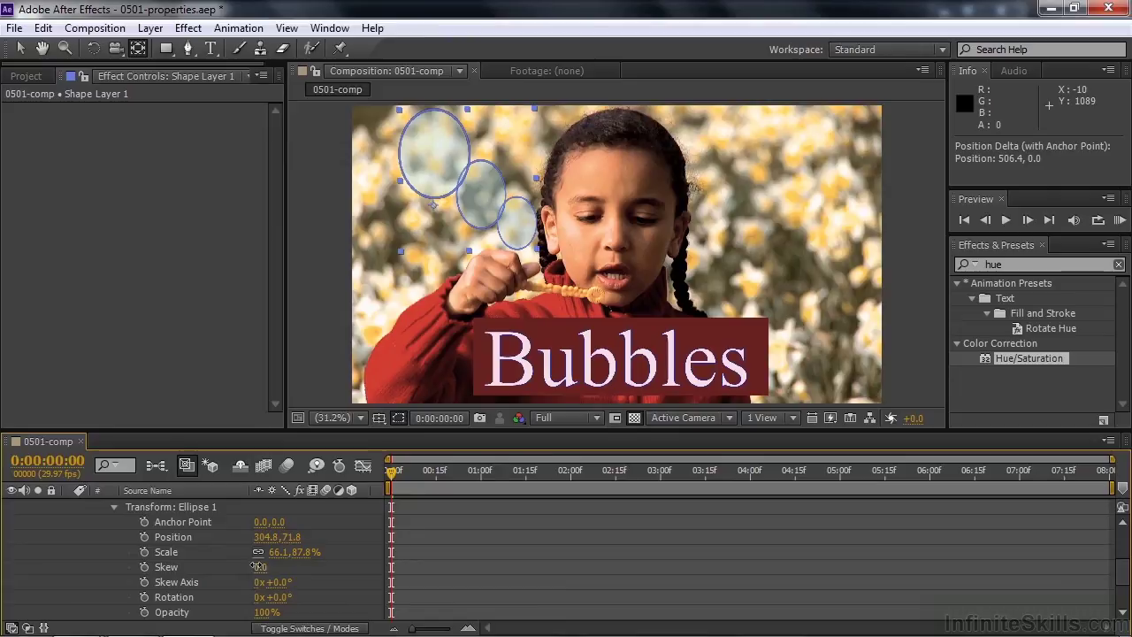
left_click_drag(260, 567, 276, 586)
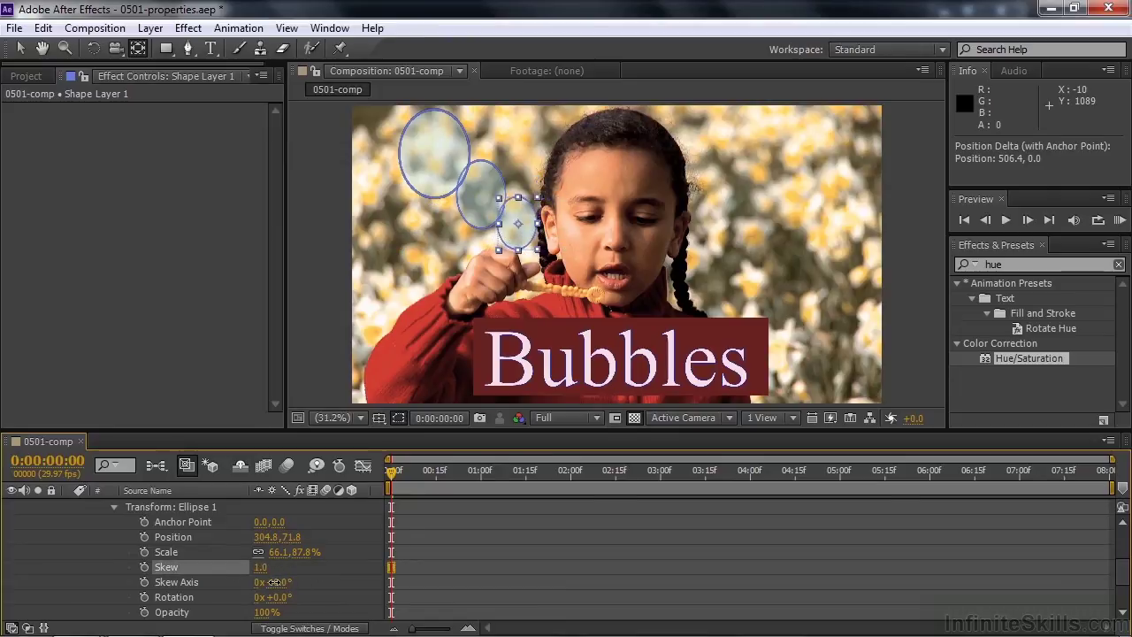
key("ctrl+z")
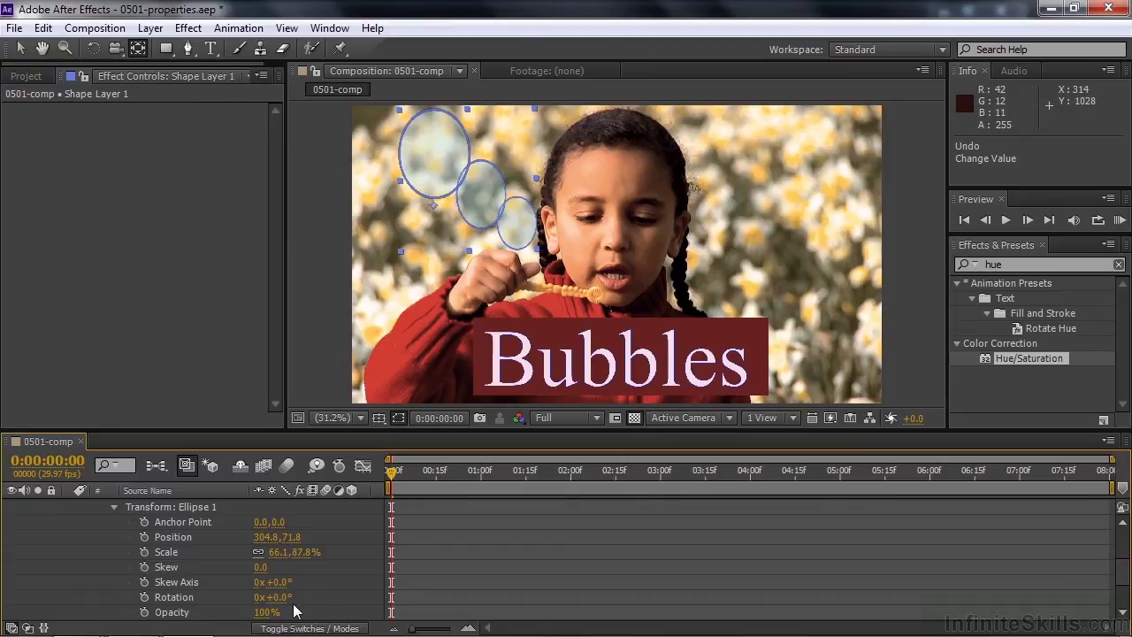
mouse_move(274, 597)
left_mouse_down()
mouse_move(357, 603)
mouse_move(280, 609)
left_mouse_up()
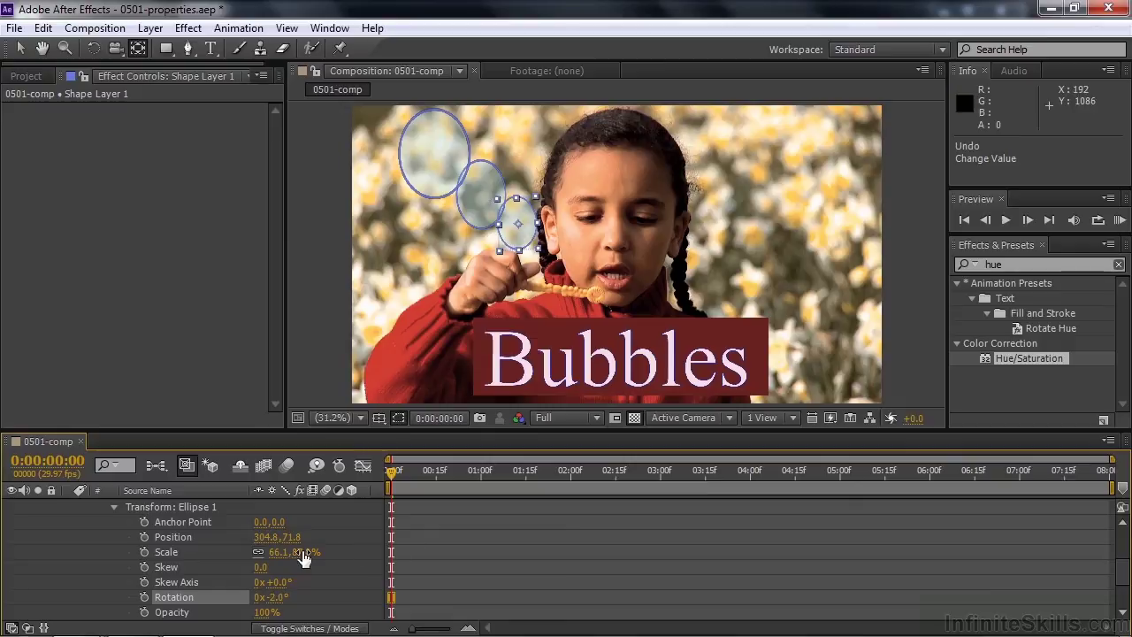
mouse_move(265, 612)
left_mouse_down()
mouse_move(197, 608)
mouse_move(205, 634)
mouse_move(318, 630)
left_mouse_up()
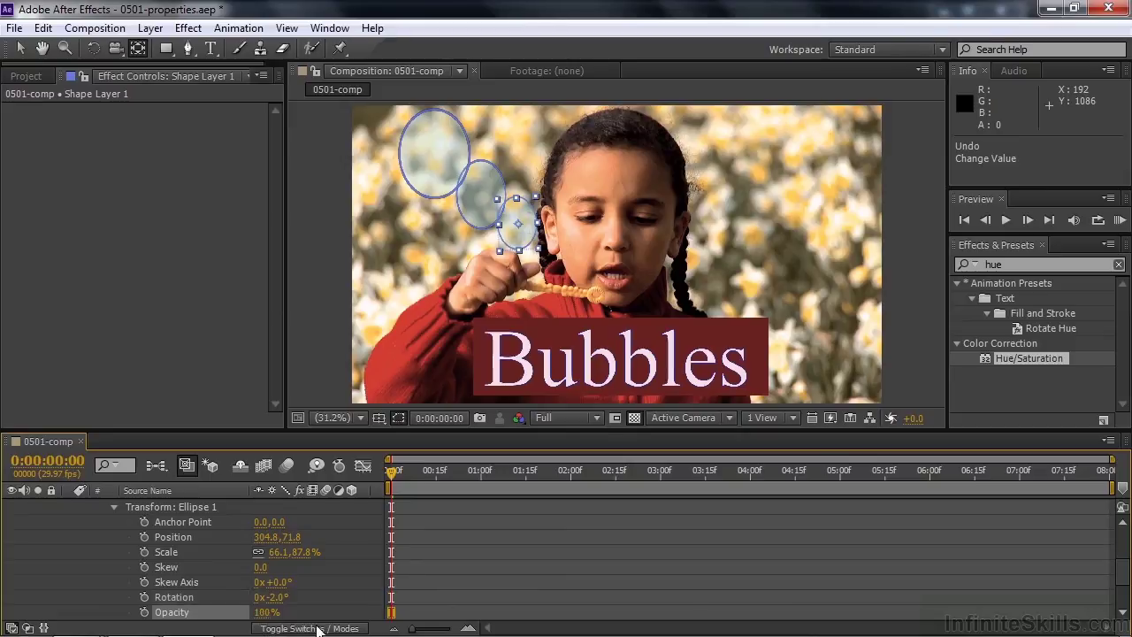